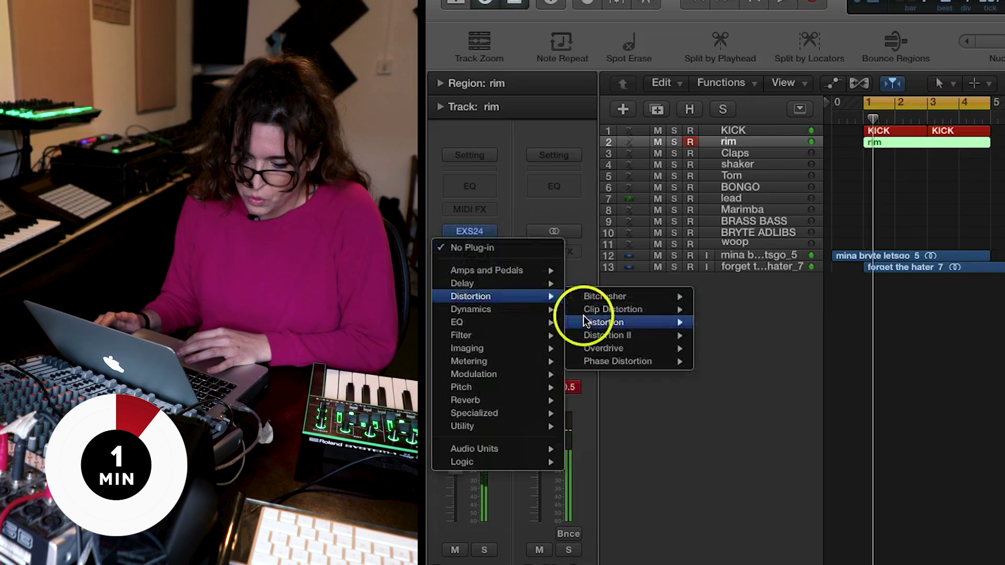
- Insert the Distortion effect on the rim track, adjust its tone and audition it
click(707, 322)
drag(577, 176, 591, 193)
key(space)
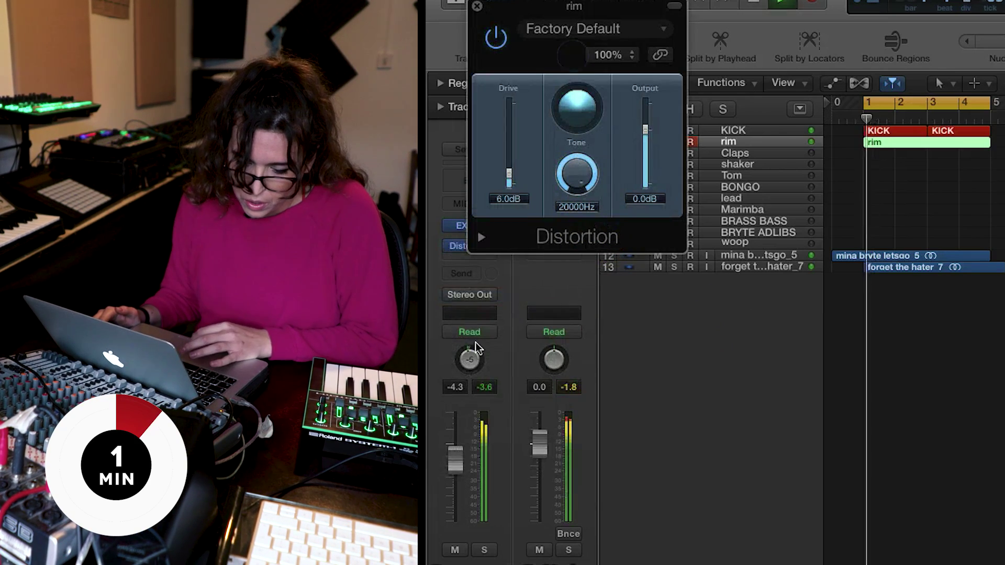
click(477, 6)
- Copy the rim region from the rim track onto the Claps track at bar 1
drag(908, 146, 911, 154)
click(760, 153)
click(895, 157)
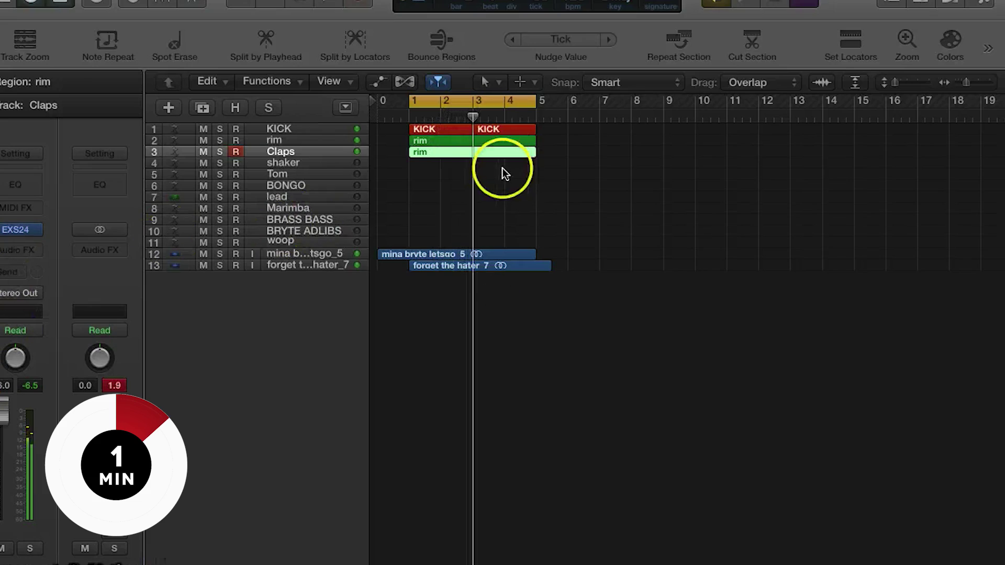
- Edit the rim and Claps regions together in the Piano Roll, moving their shared note in beat 3 of bar 2 slightly later
shift+click(461, 141)
double_click(462, 138)
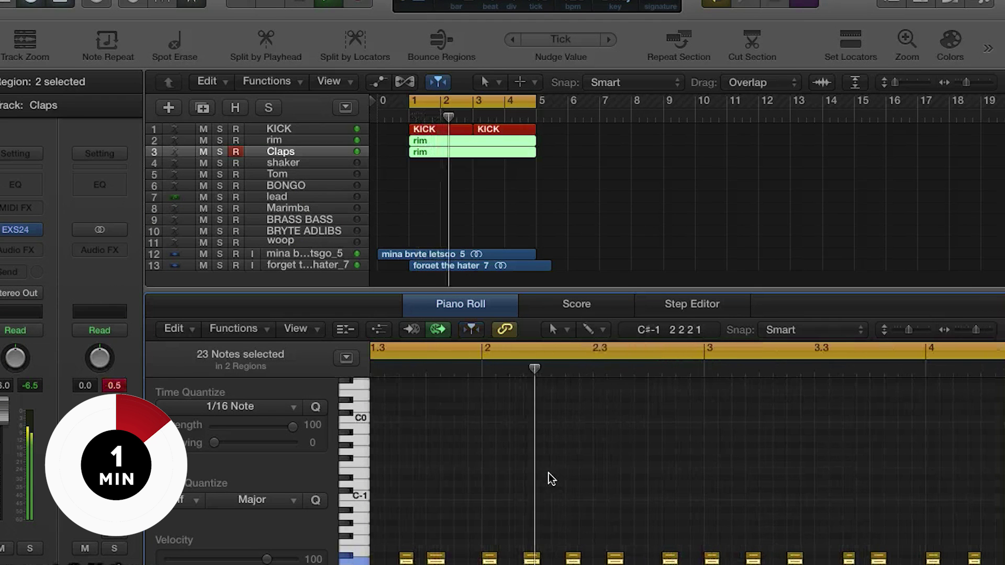
click(615, 533)
drag(613, 560, 602, 556)
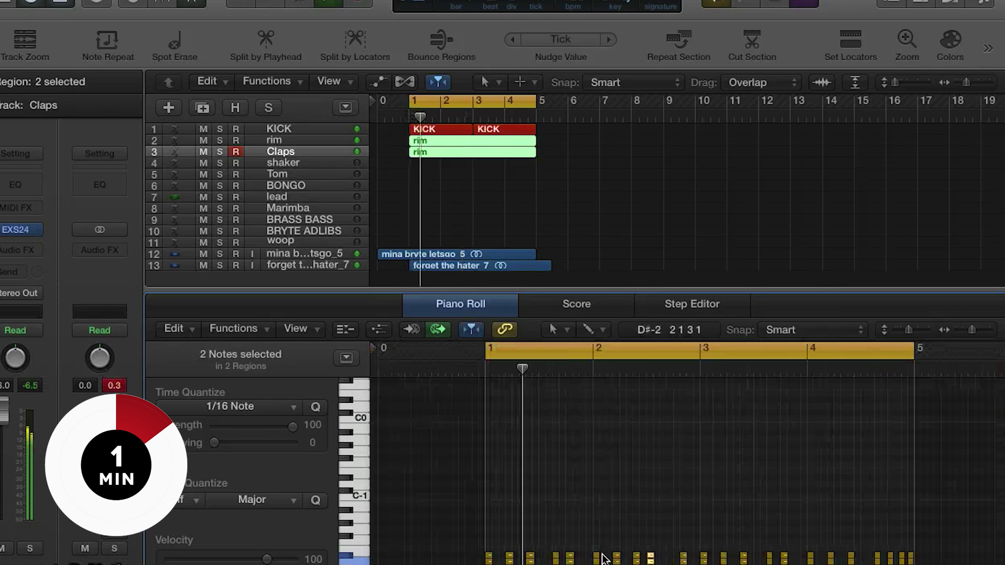
click(706, 486)
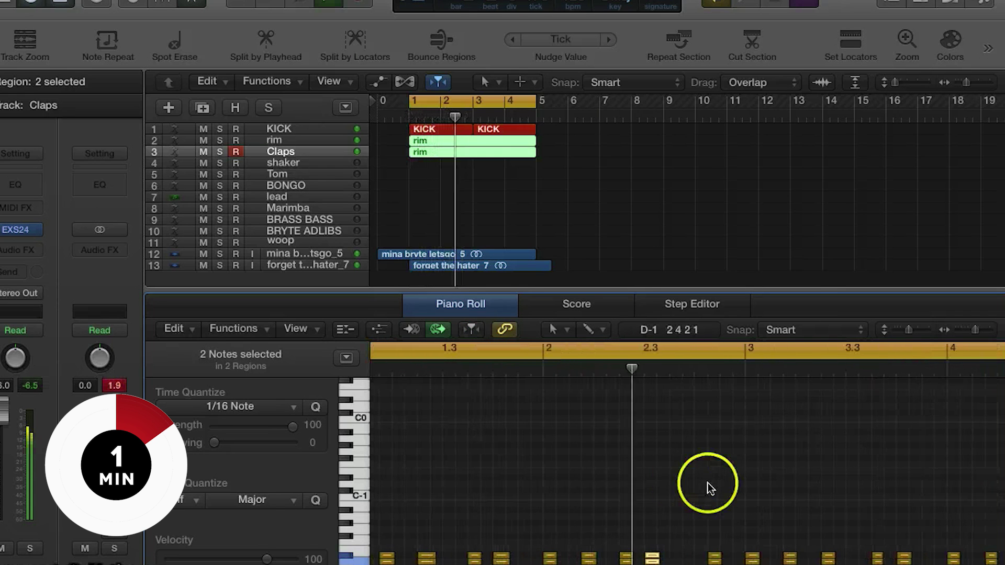
drag(654, 559, 675, 559)
key(space)
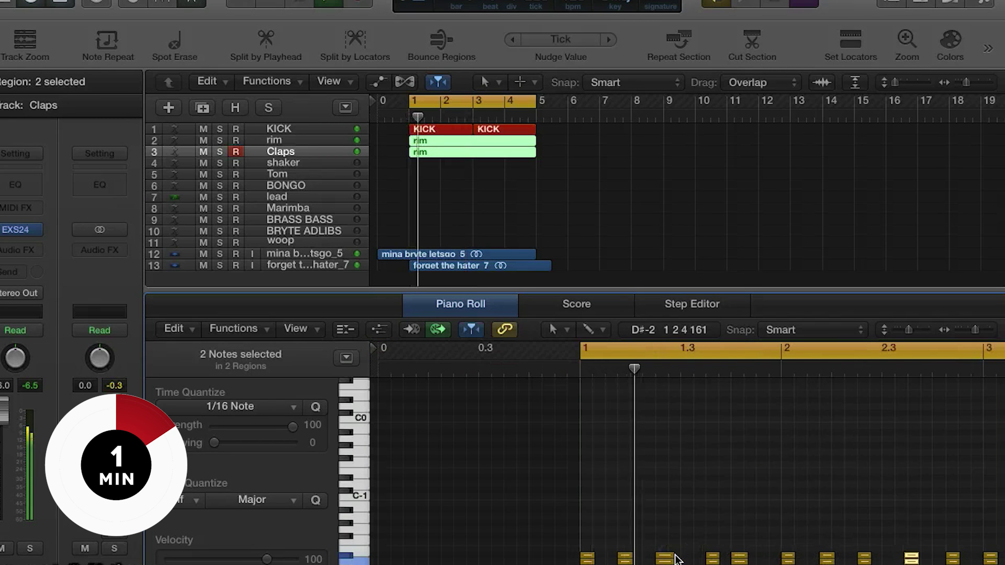
click(722, 521)
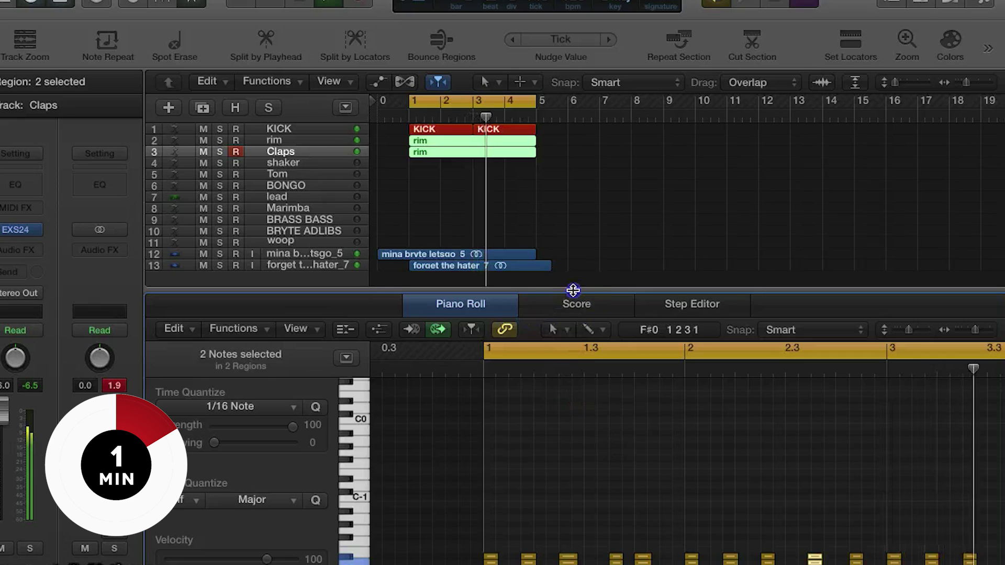
click(574, 292)
- Record a shaker part on the shaker track over bars 1 to 4 and send that track to Bus 11
click(332, 162)
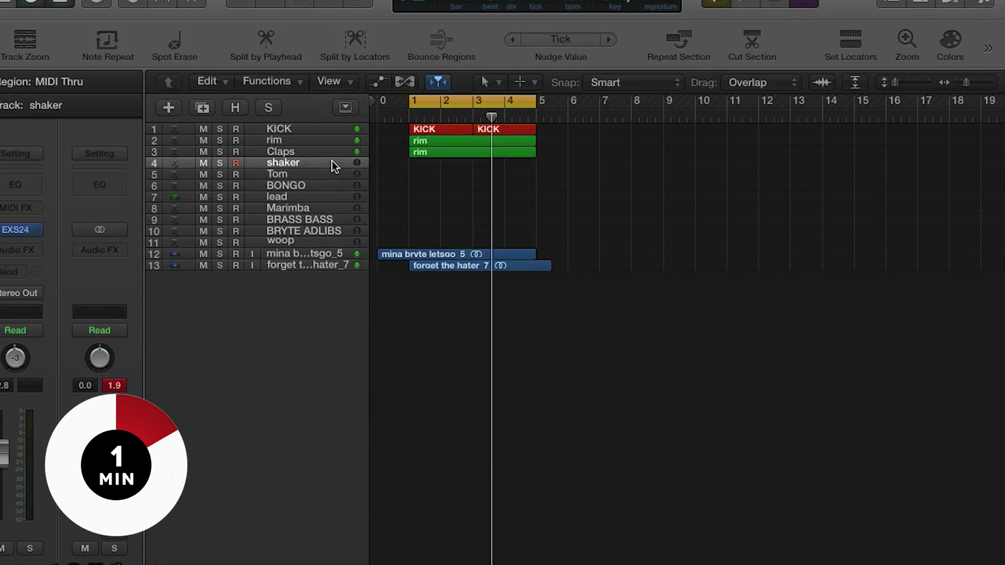
key(F2)
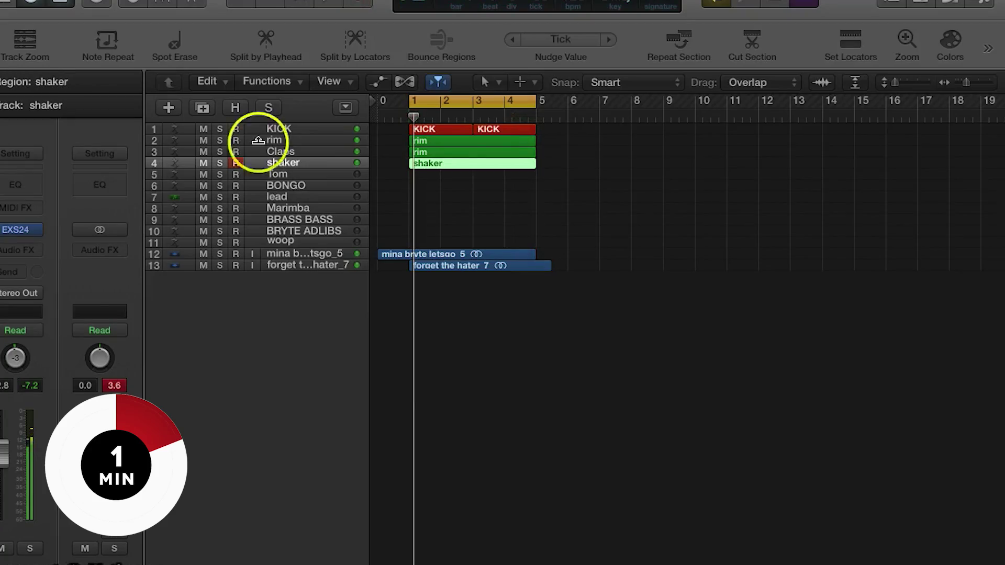
mouse_move(63, 350)
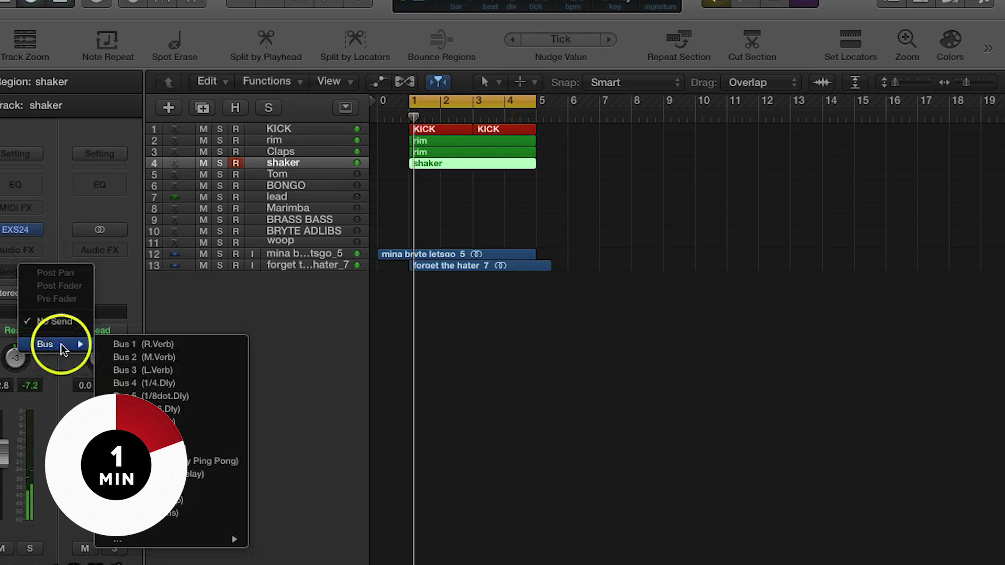
click(173, 473)
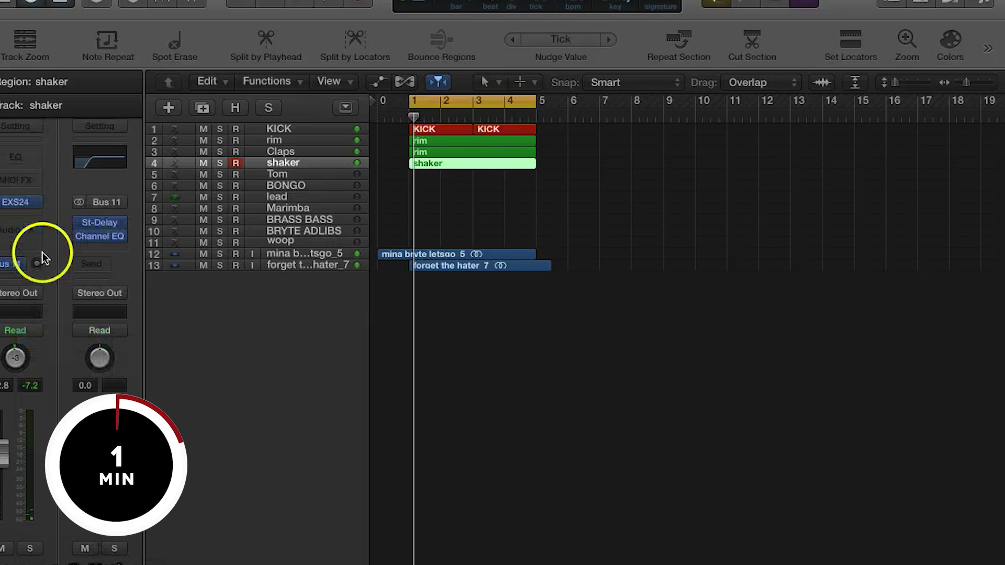
key(space)
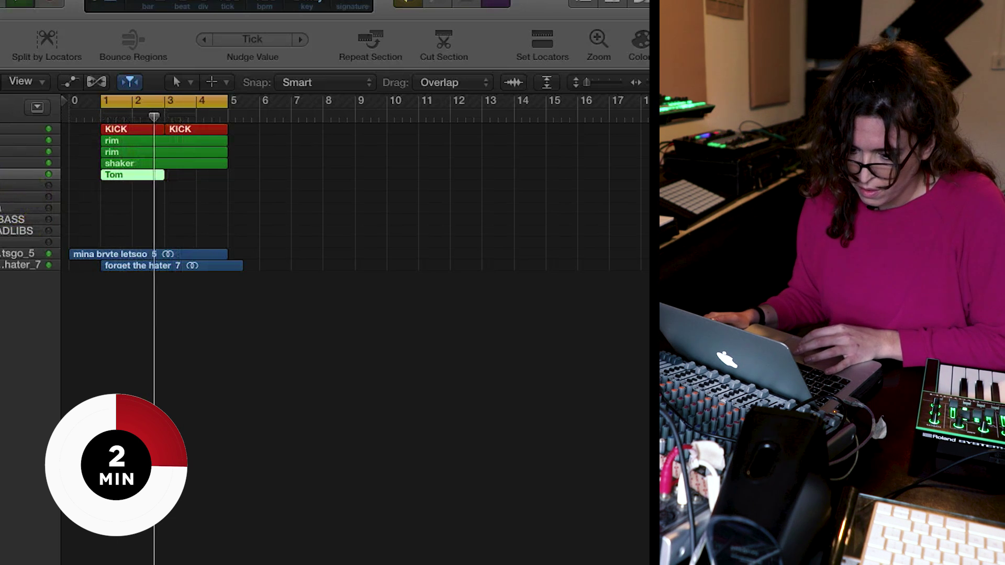
- Reposition the G#0 note in beat 3 of bar 2 in the Tom region, using the Piano Roll
double_click(141, 176)
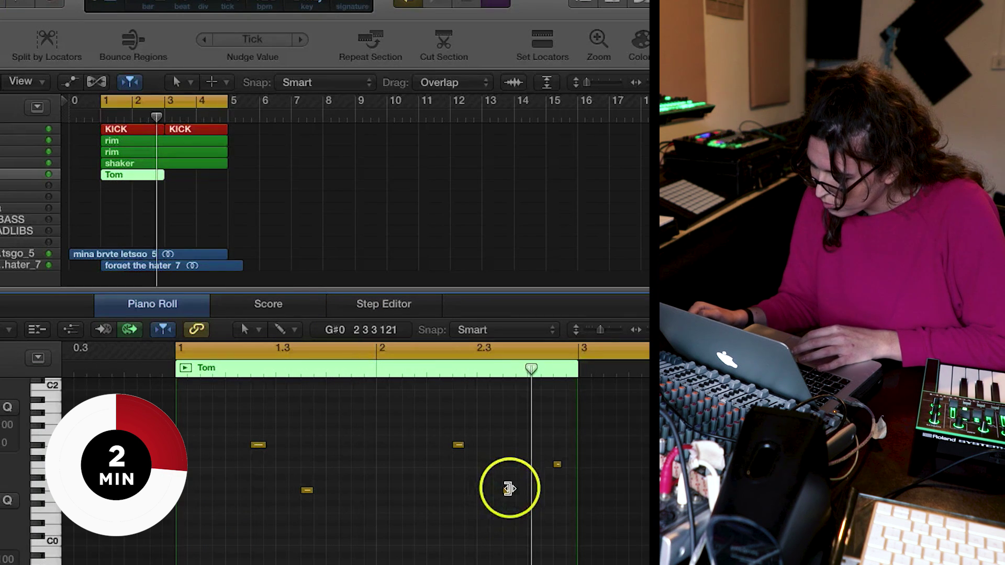
drag(507, 492, 493, 489)
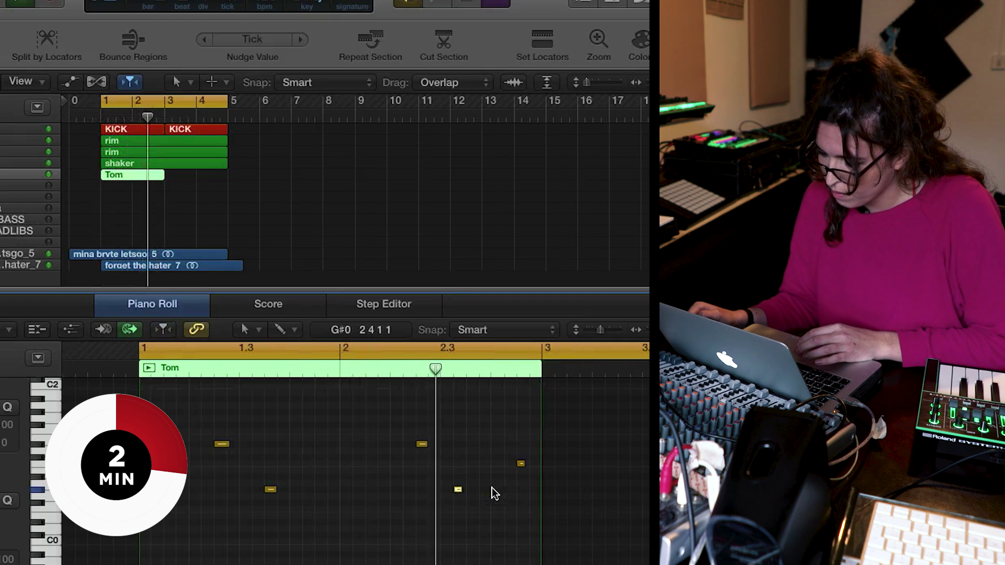
drag(458, 496, 471, 495)
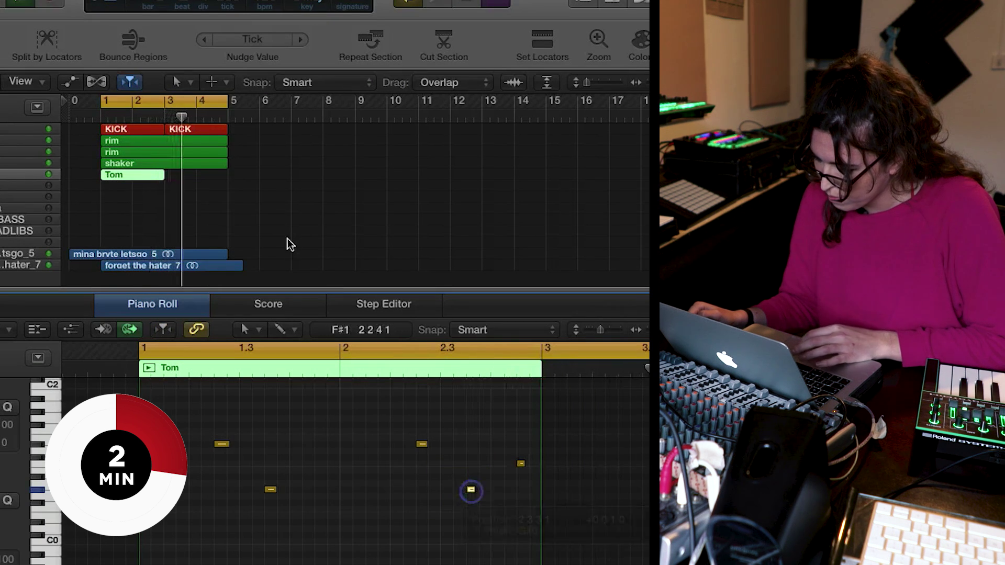
click(264, 297)
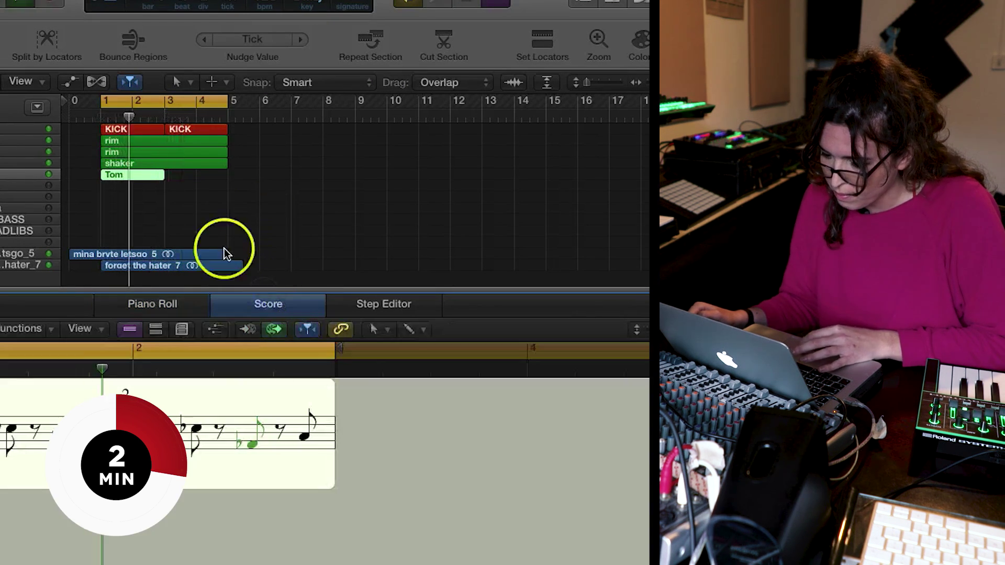
click(232, 287)
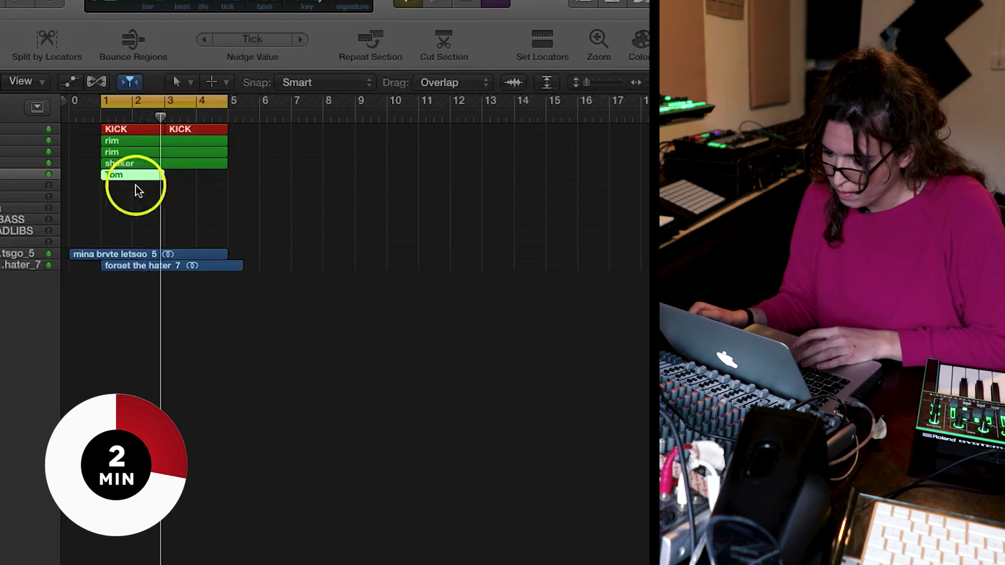
- Split the rim, Claps and shaker regions at bar 3 and adjust the notes in beat 3 of bar 2 in their first halves
drag(100, 135, 158, 156)
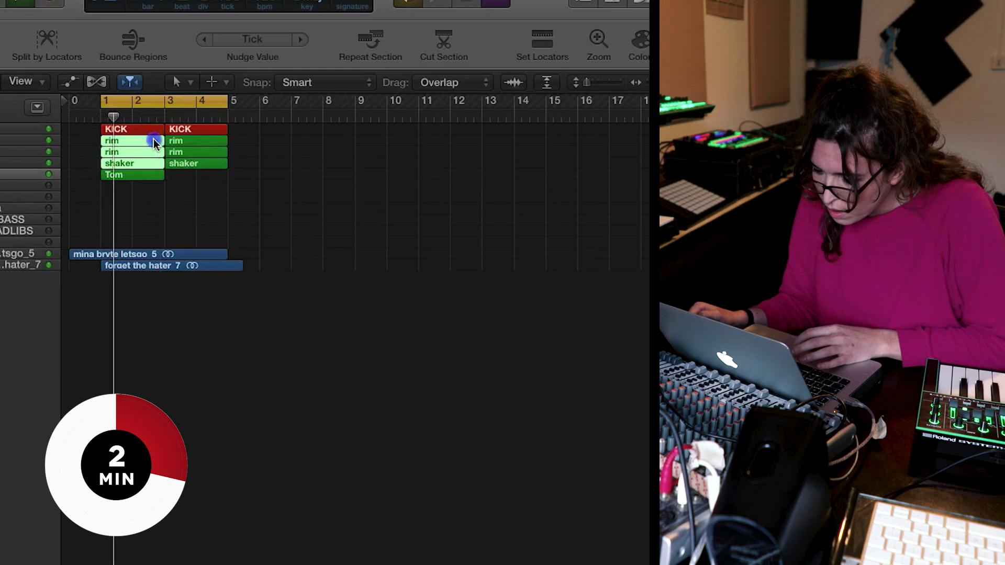
double_click(155, 143)
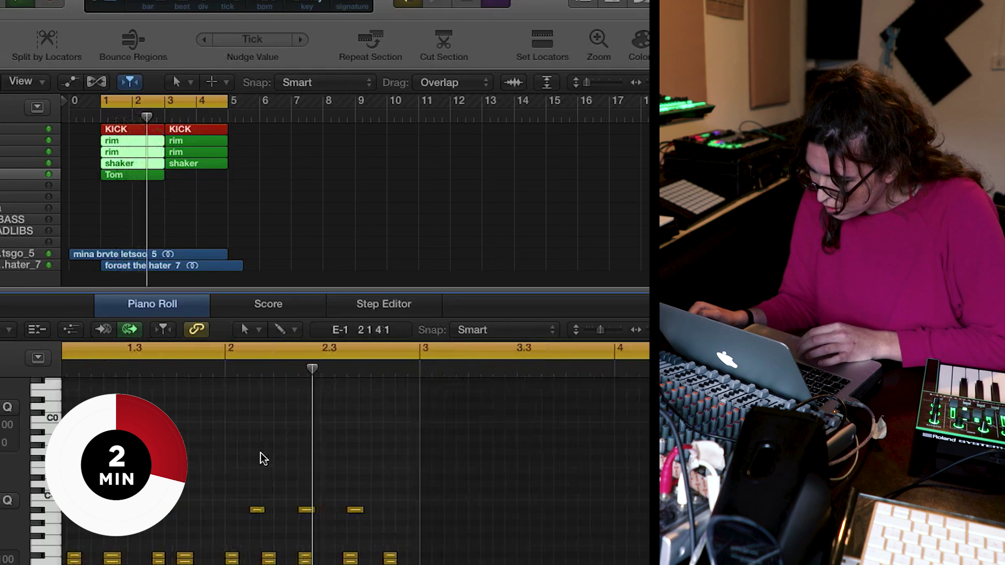
scroll(330, 531, up, 2)
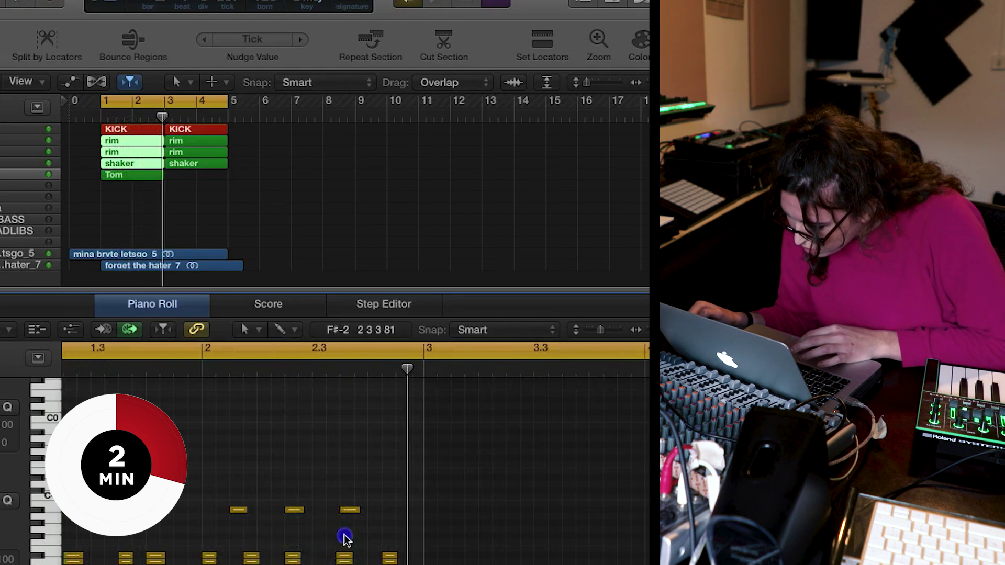
drag(346, 558, 348, 557)
click(307, 276)
click(314, 292)
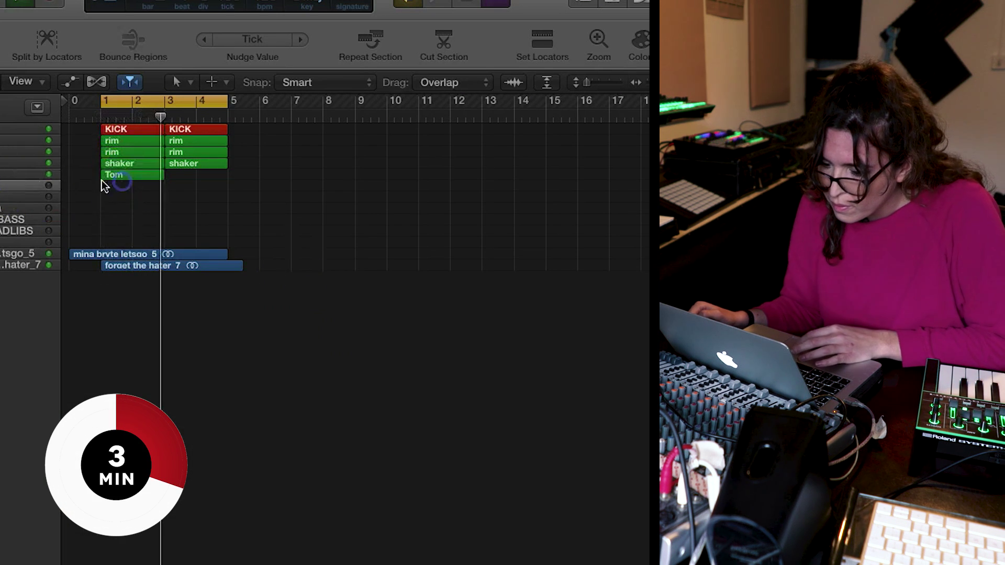
- Copy the Tom region to bar 3 and record a lead part on the lead track over bars 1 to 4
drag(117, 178, 175, 180)
click(16, 198)
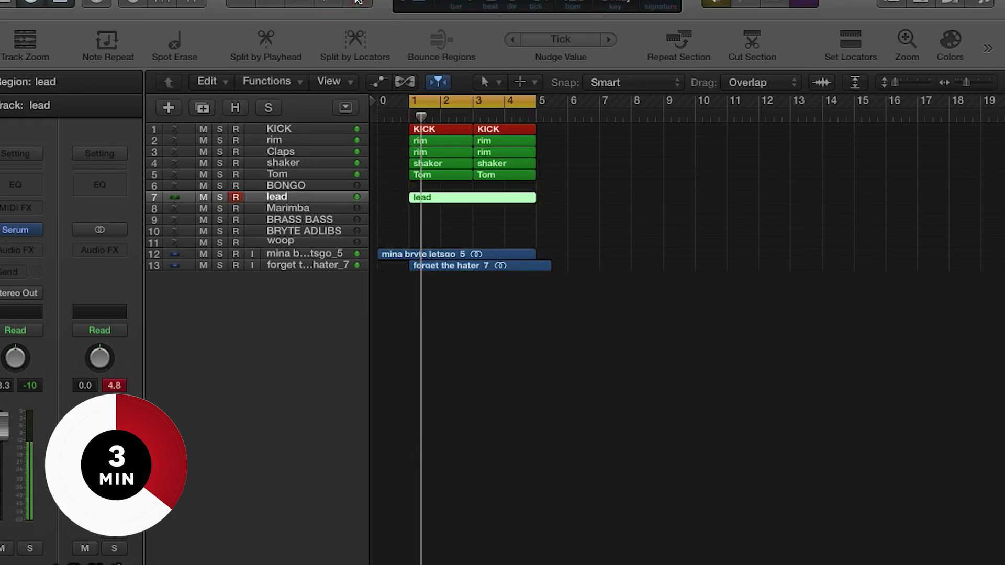
- Open the lead region in the Piano Roll and clean up the doubled note around beat 3 of bar 3
double_click(493, 197)
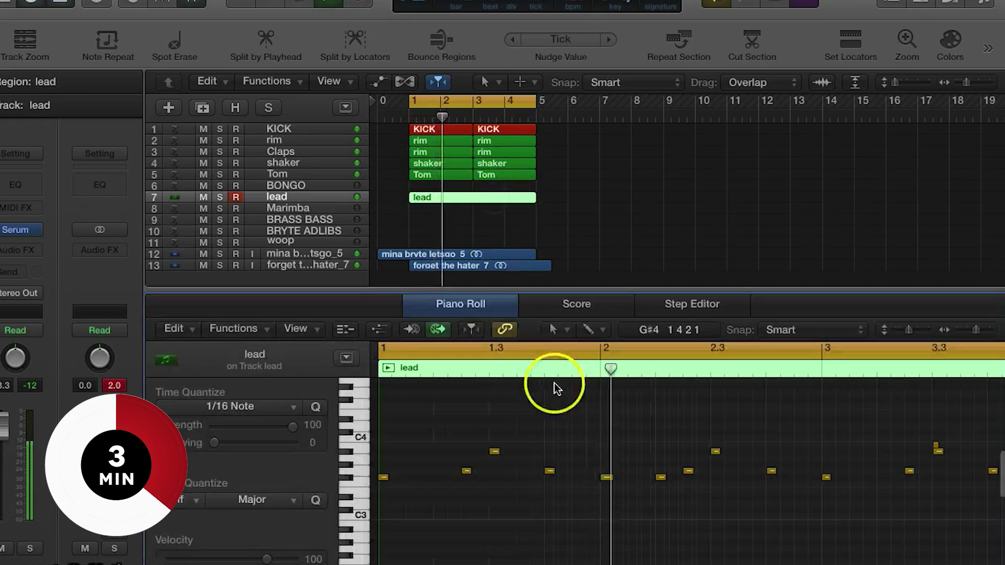
click(779, 448)
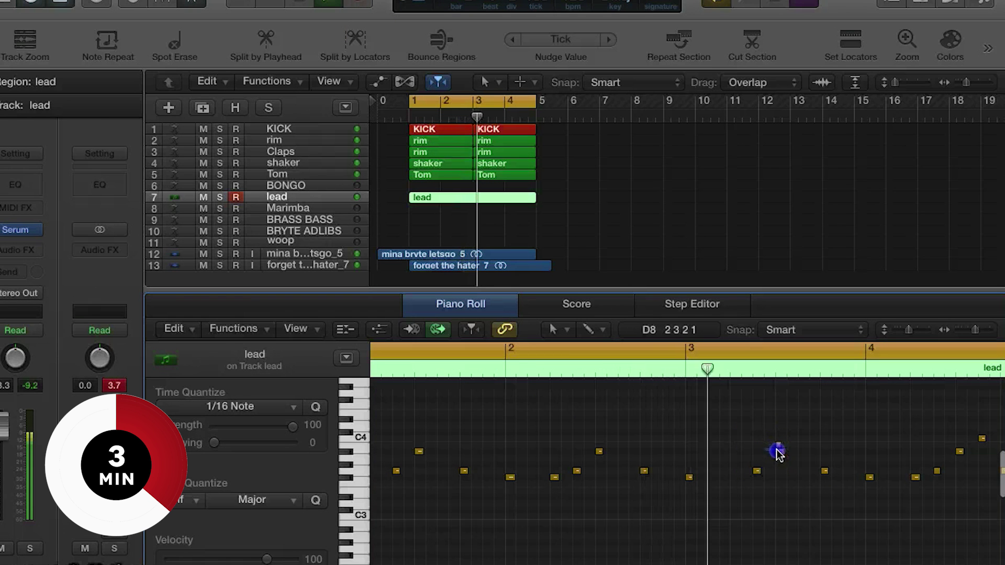
key(z)
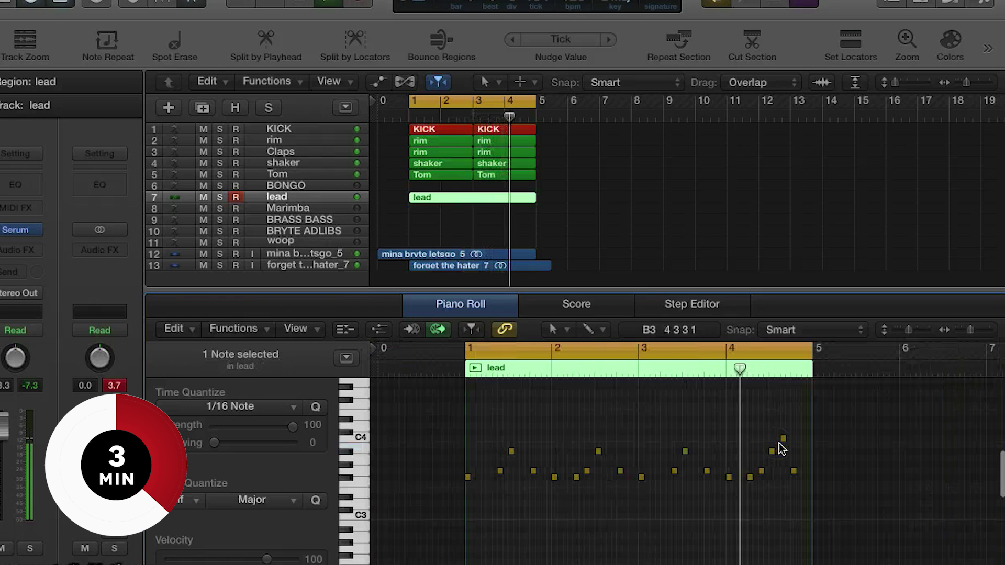
- Add a send to Bus 3 (L.Verb) on the lead track and adjust its send level
click(11, 274)
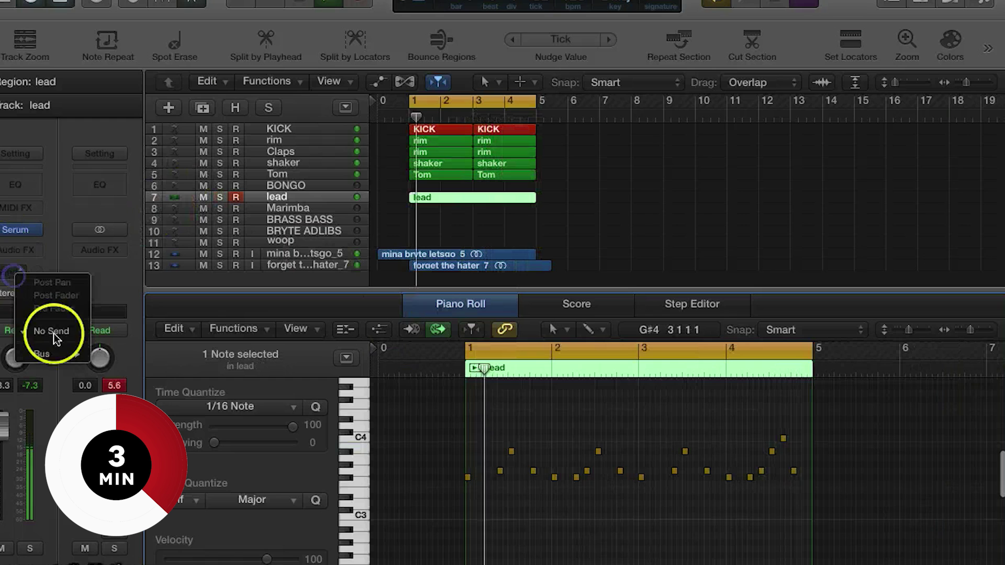
mouse_move(73, 354)
click(116, 383)
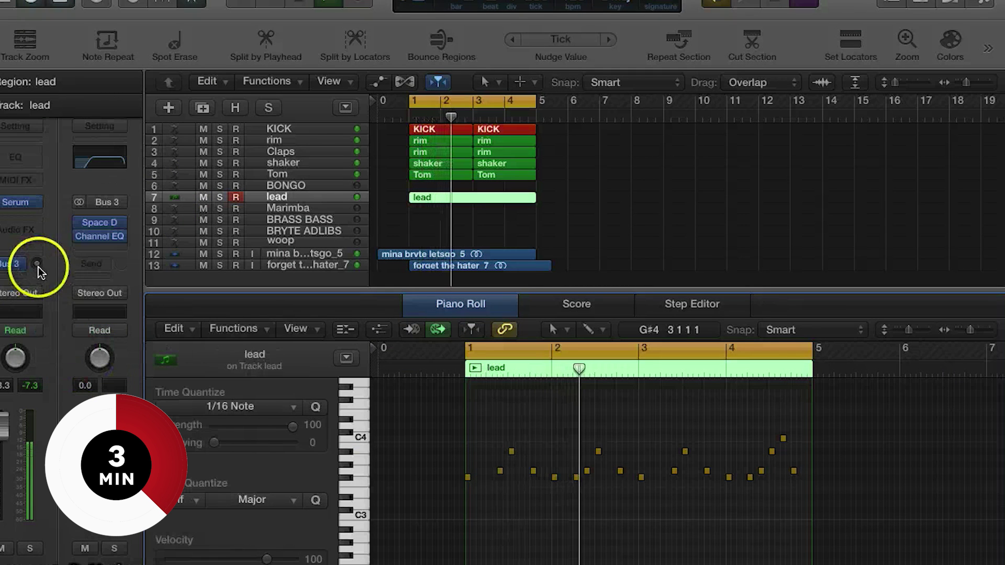
click(20, 265)
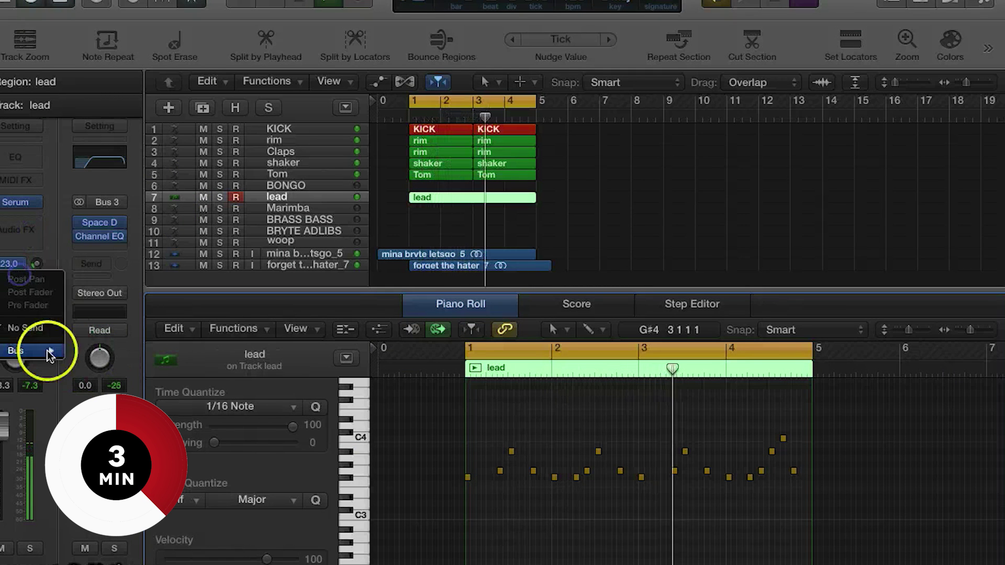
mouse_move(49, 350)
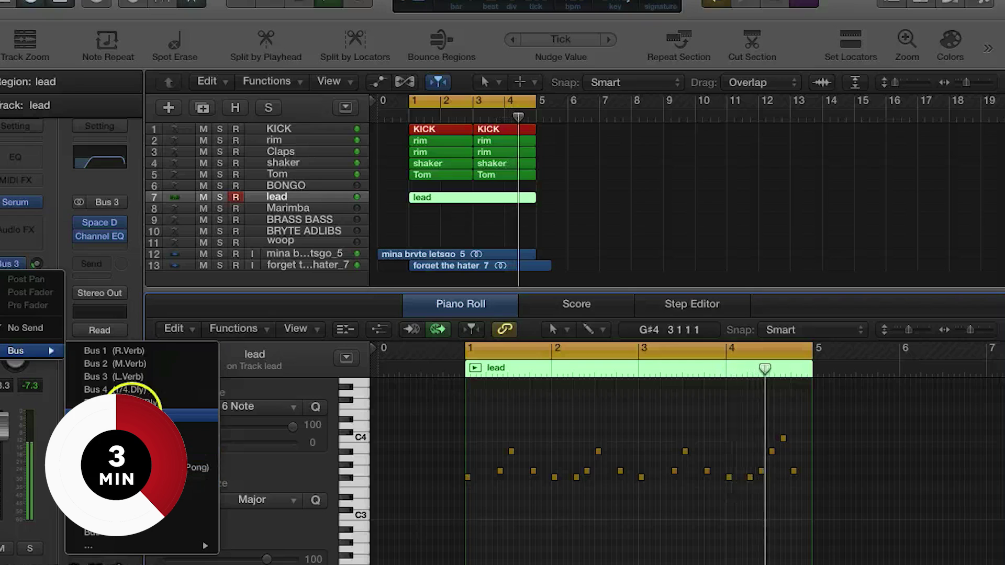
click(38, 264)
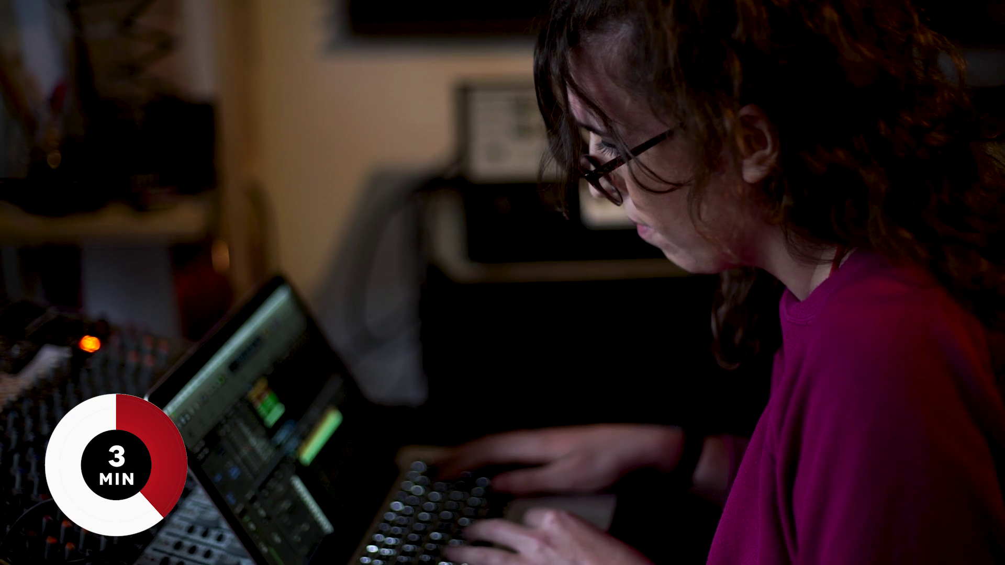
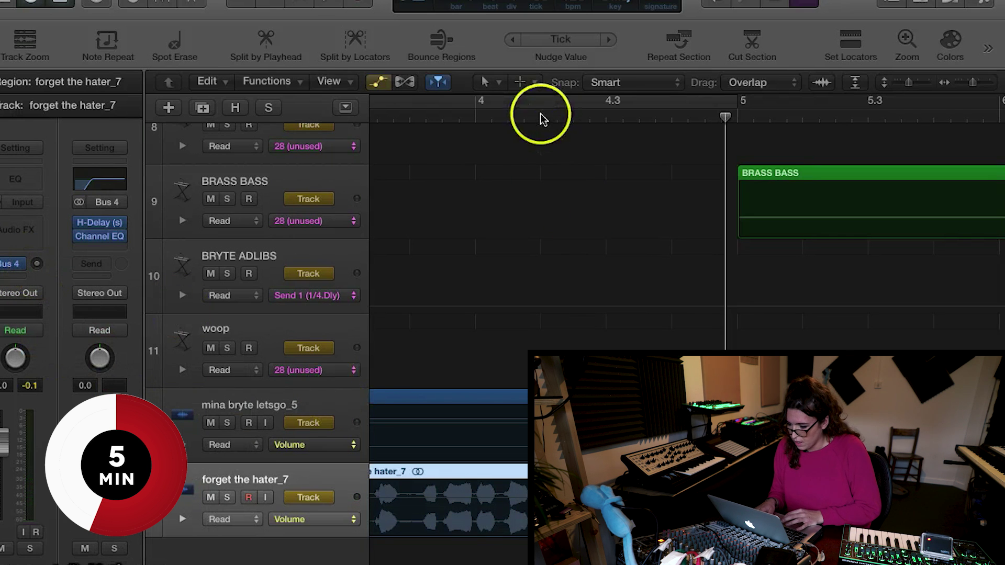
- Switch the automation lane of the forget the hater_7 track to Send 1 (1/4.Dly)
key(super+Right)
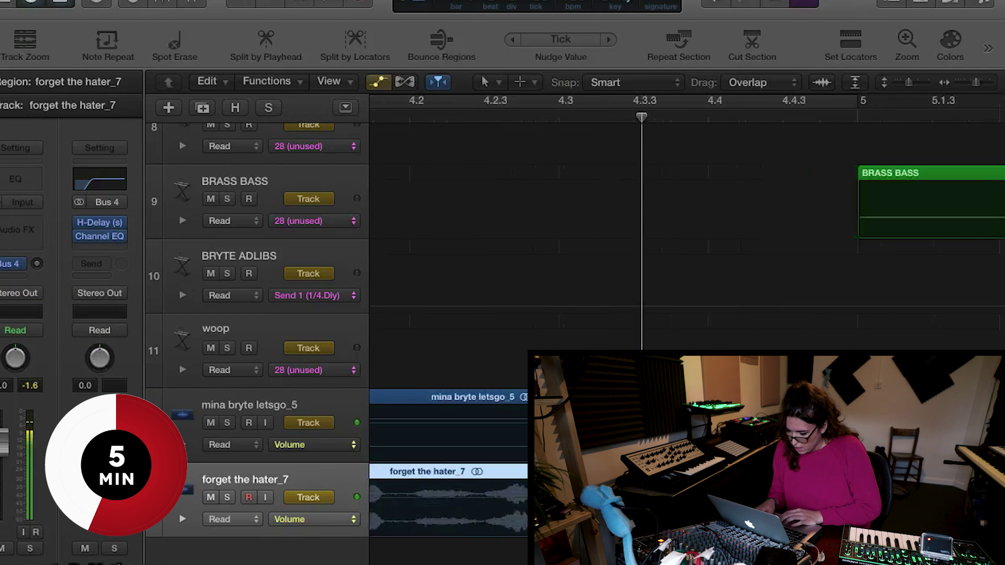
click(340, 518)
mouse_move(384, 479)
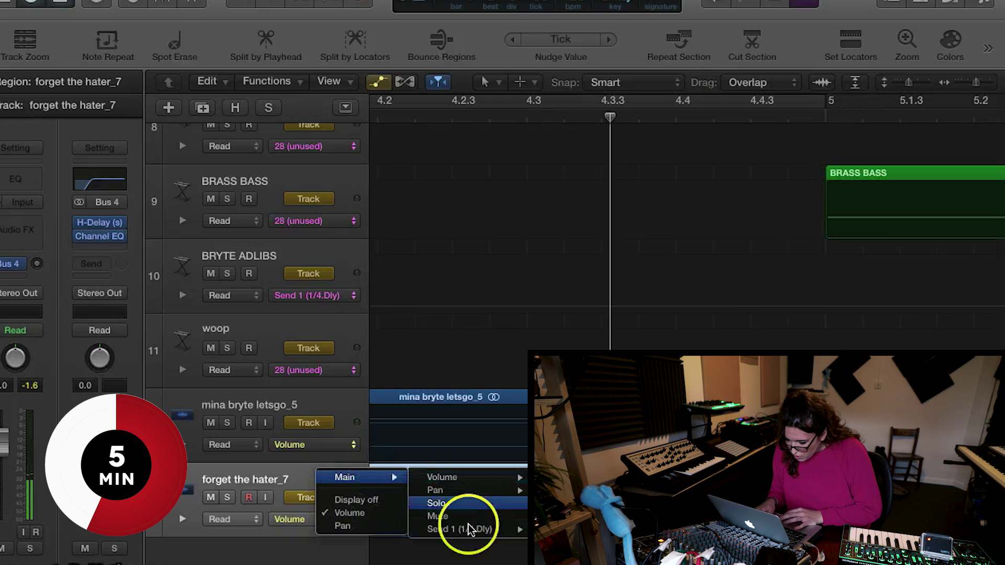
click(460, 529)
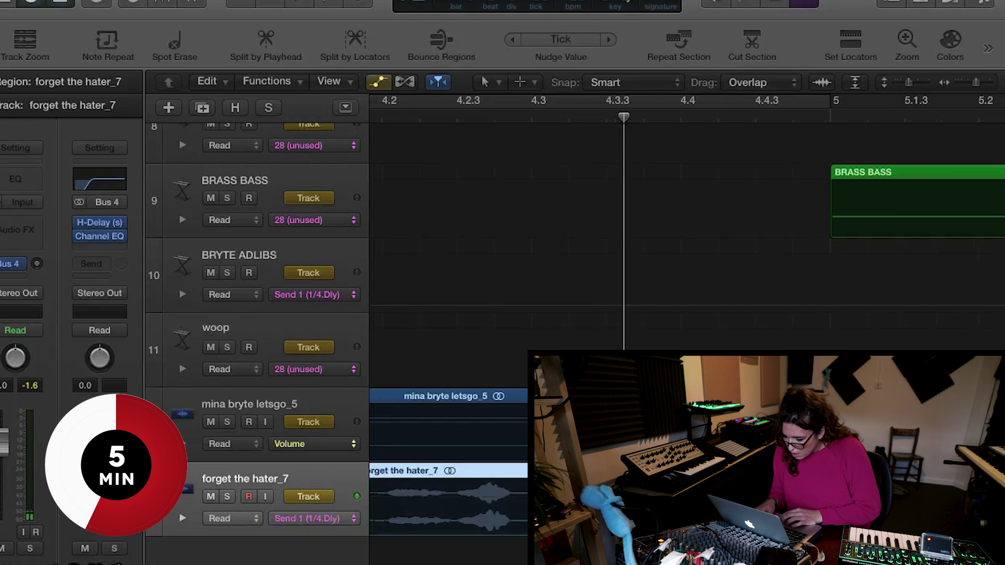
key(super+Left)
drag(585, 121, 639, 387)
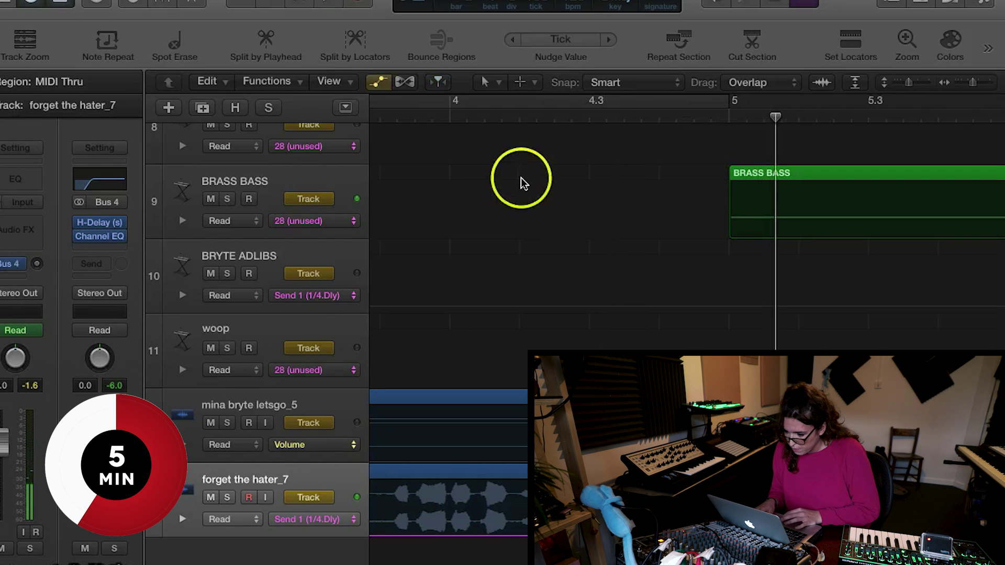
- Hide the automation lanes and play the arrangement from around bar 4
double_click(522, 116)
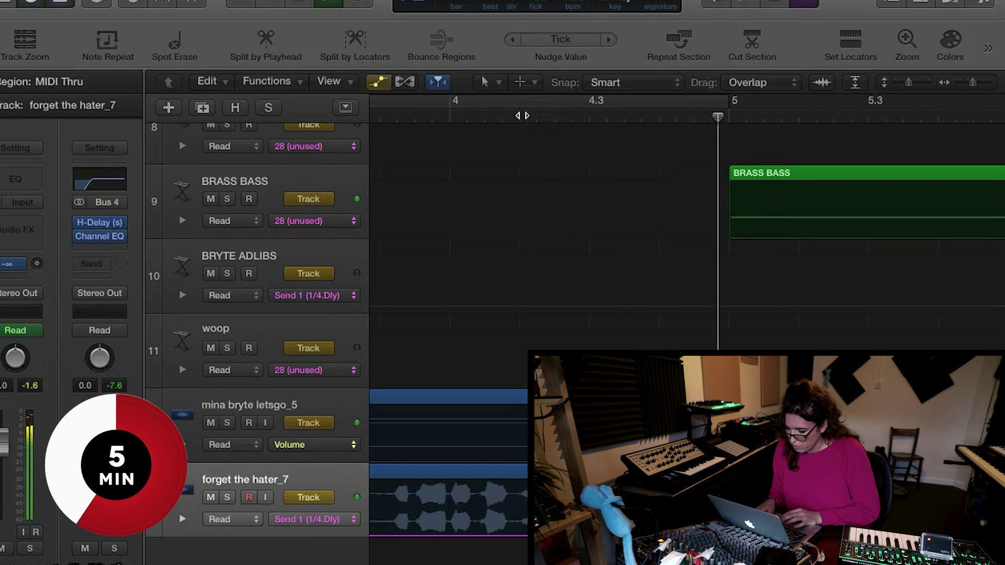
key(z)
key(a)
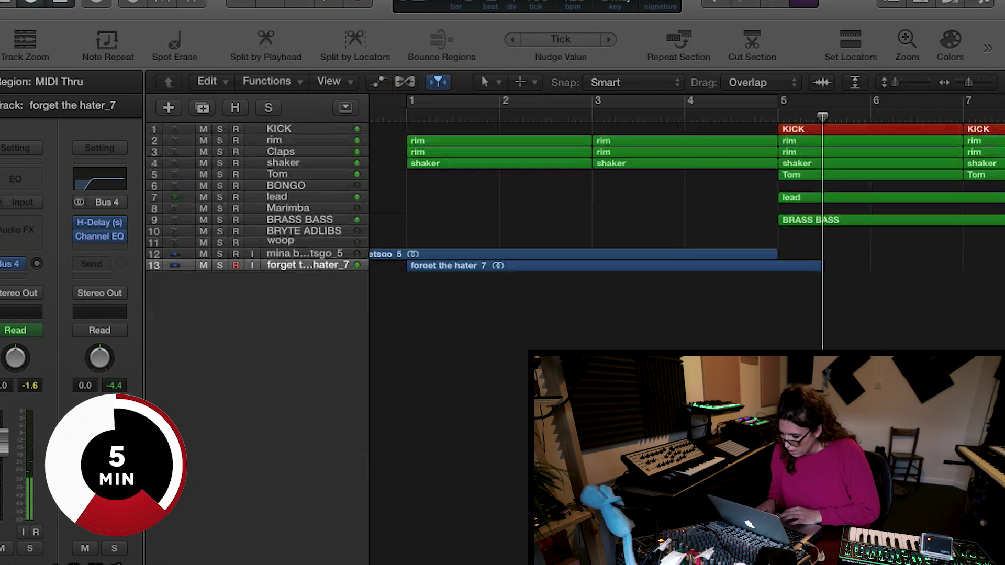
click(683, 116)
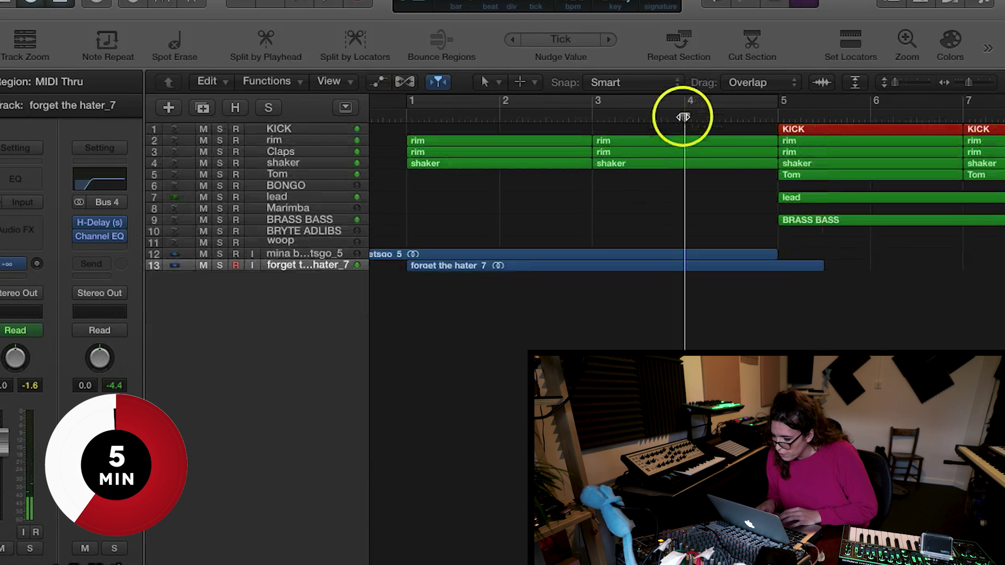
click(908, 84)
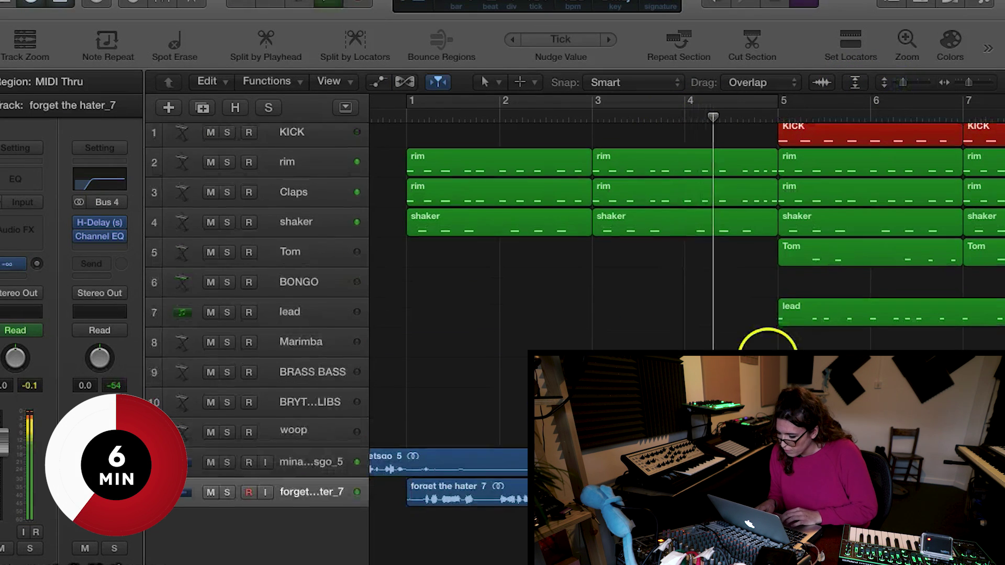
scroll(776, 348, right, 3)
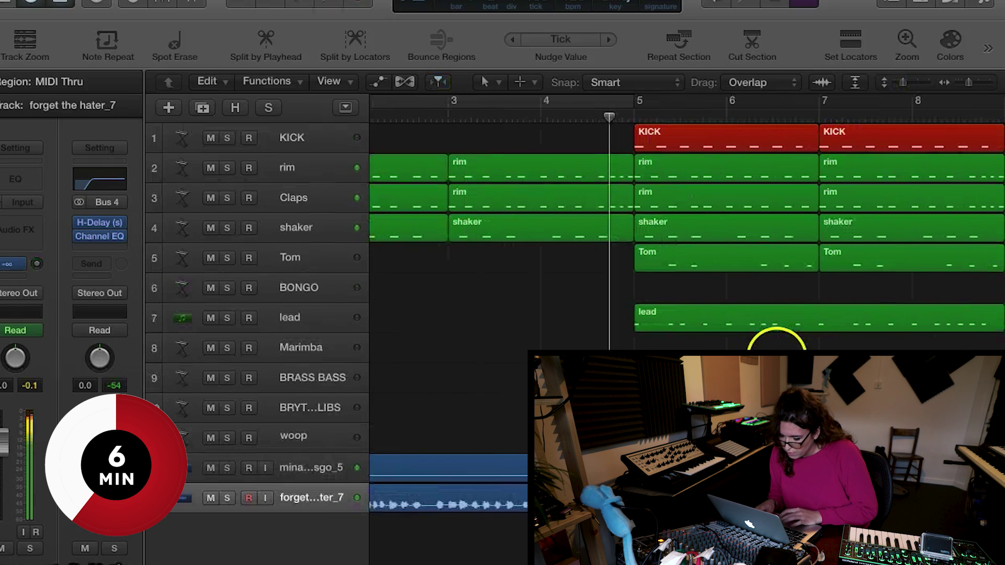
- Turn on Zoom Focused Track to enlarge the forget the hater_7 track and play it from just before bar 4
click(278, 85)
click(329, 81)
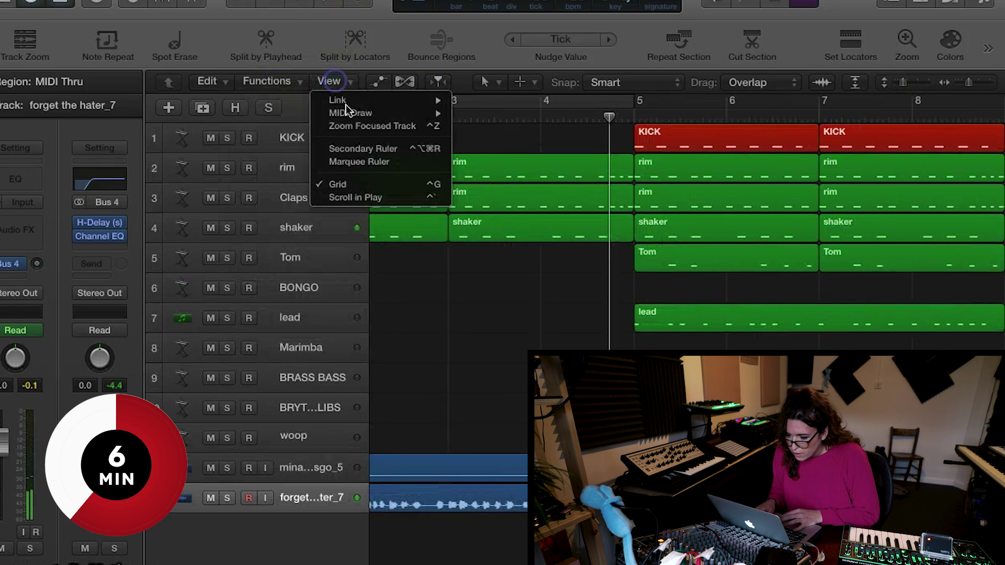
click(351, 127)
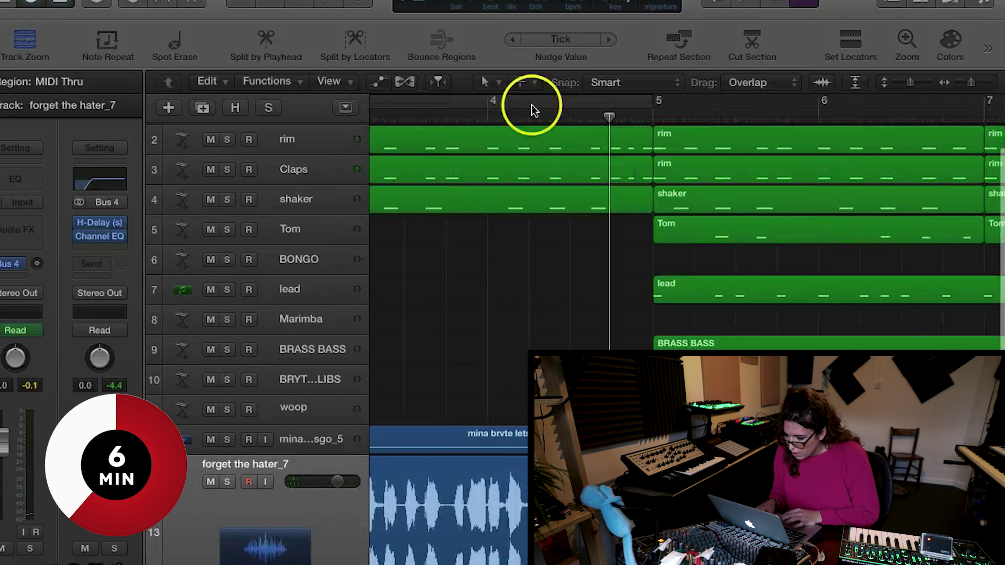
click(482, 118)
key(super+Right)
key(super+Right)
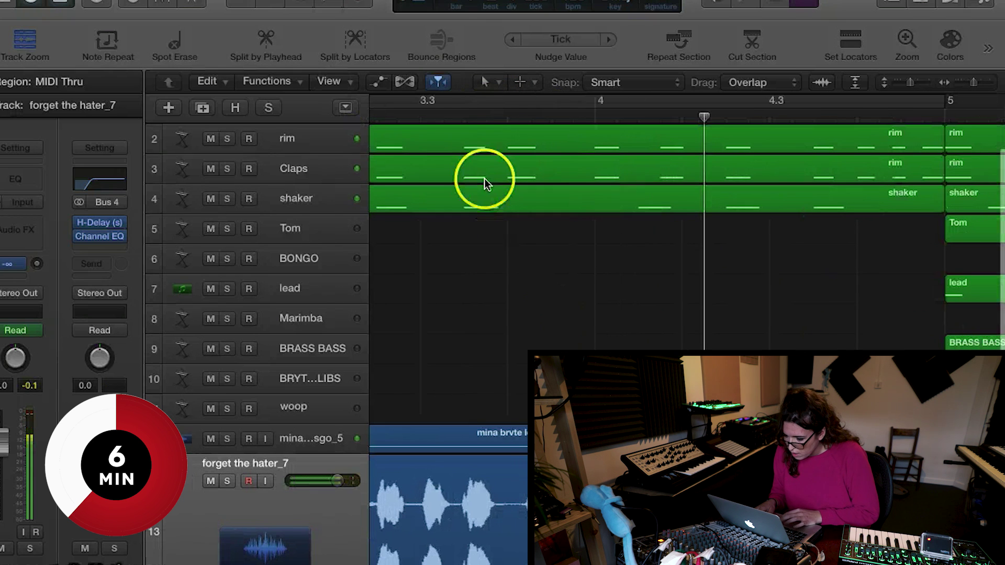
scroll(510, 442, down, 1)
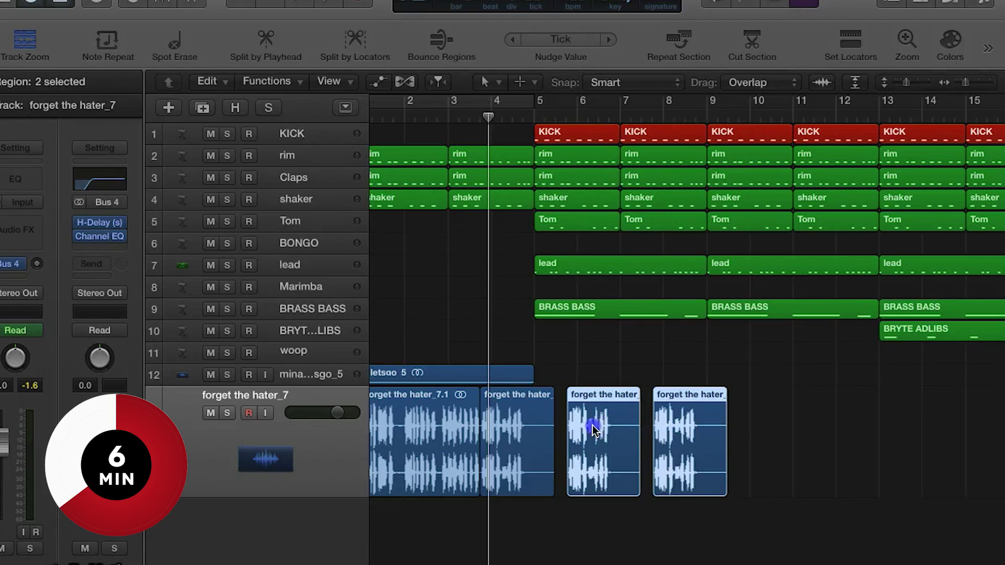
- Copy the two selected forget the hater_7 regions four bars further along the same track
drag(595, 425, 767, 423)
key(space)
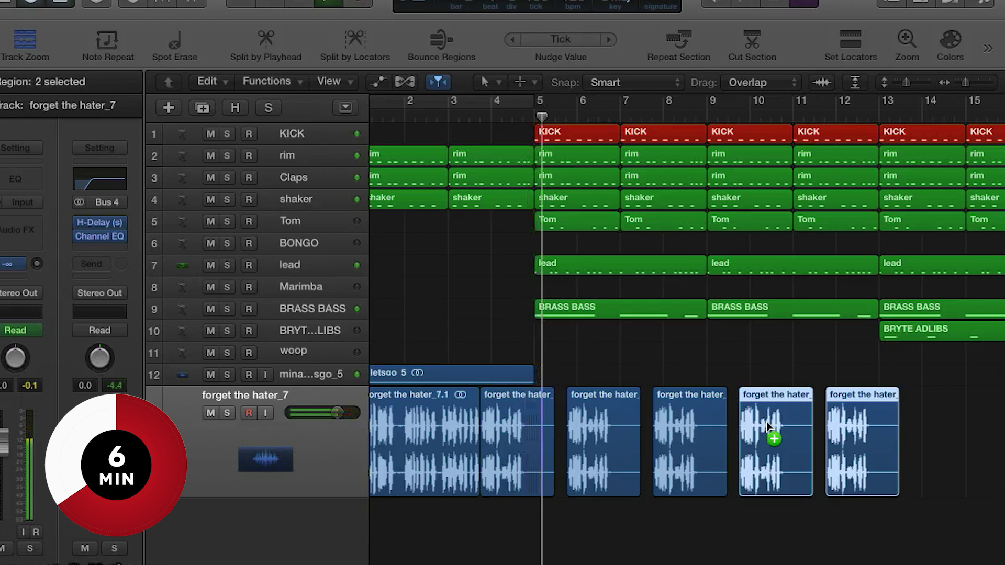
ctrl+alt+click(410, 473)
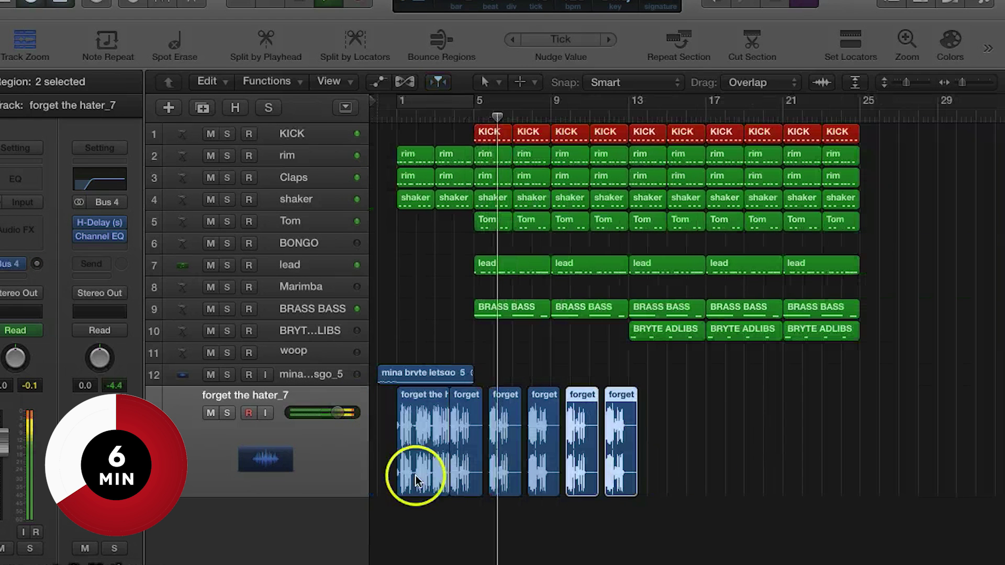
- Copy the opening forget the hater_7 region to bar 13 and repeat the short phrase region after it up to about bar 21
drag(403, 433, 641, 416)
click(503, 404)
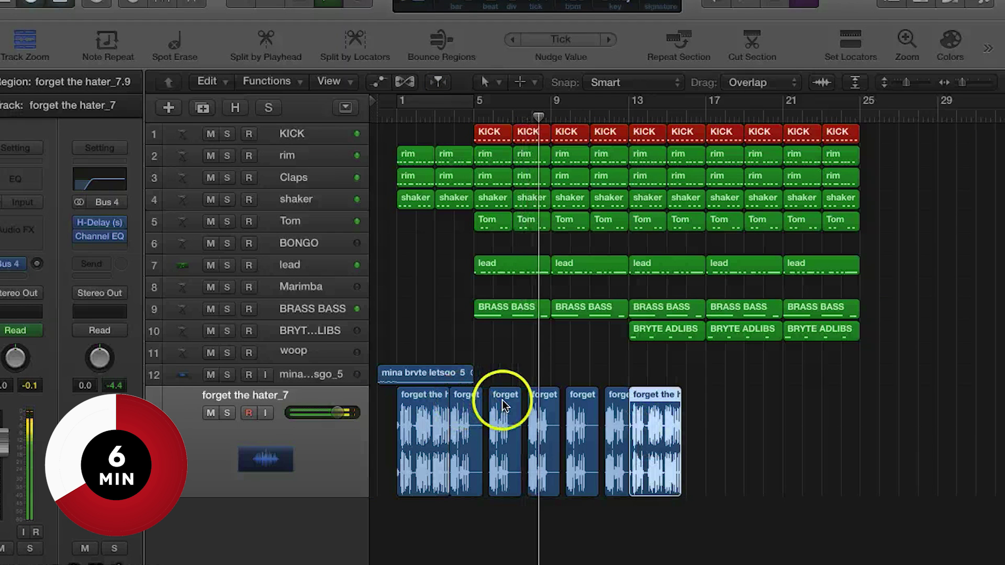
drag(503, 404, 702, 419)
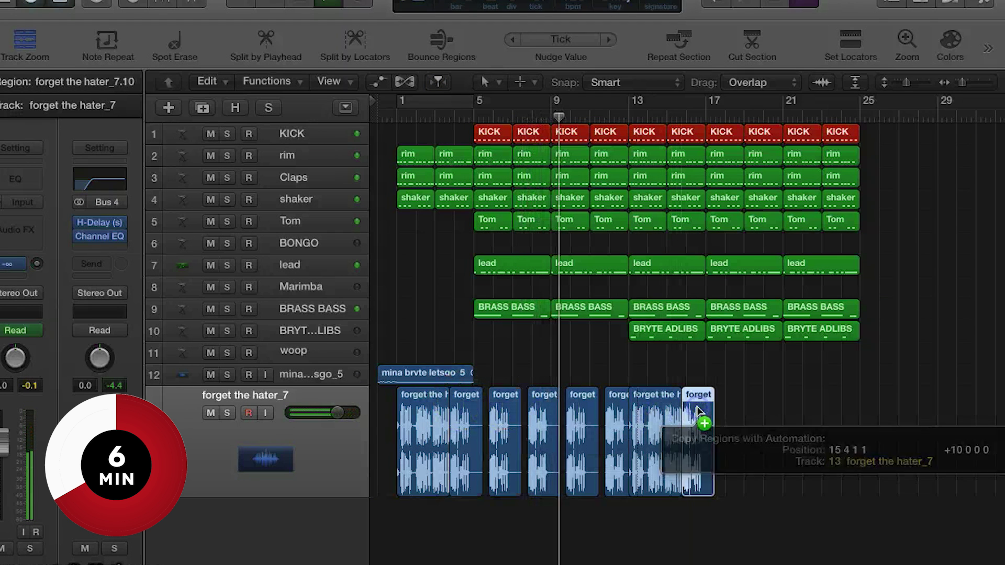
key(a)
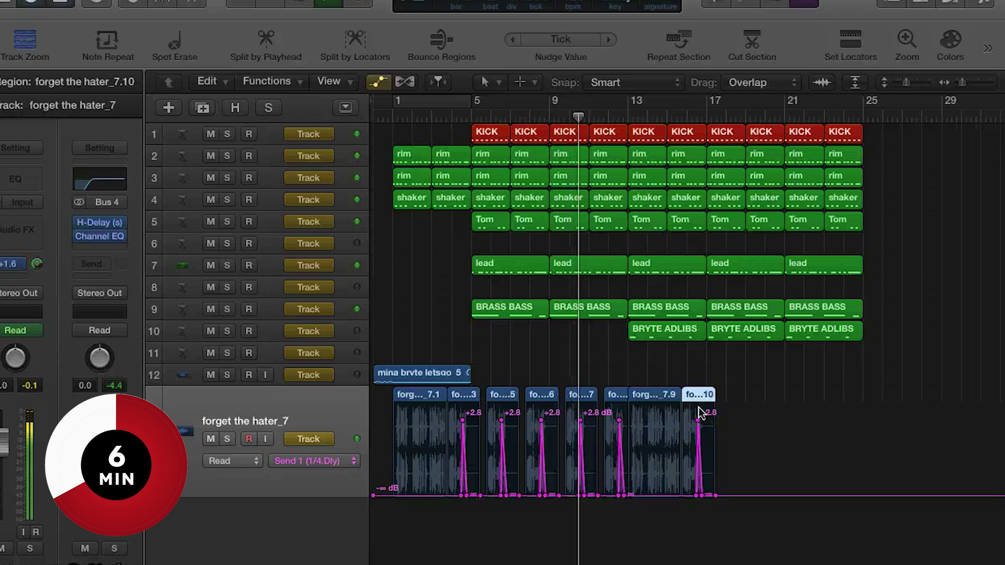
key(a)
click(896, 83)
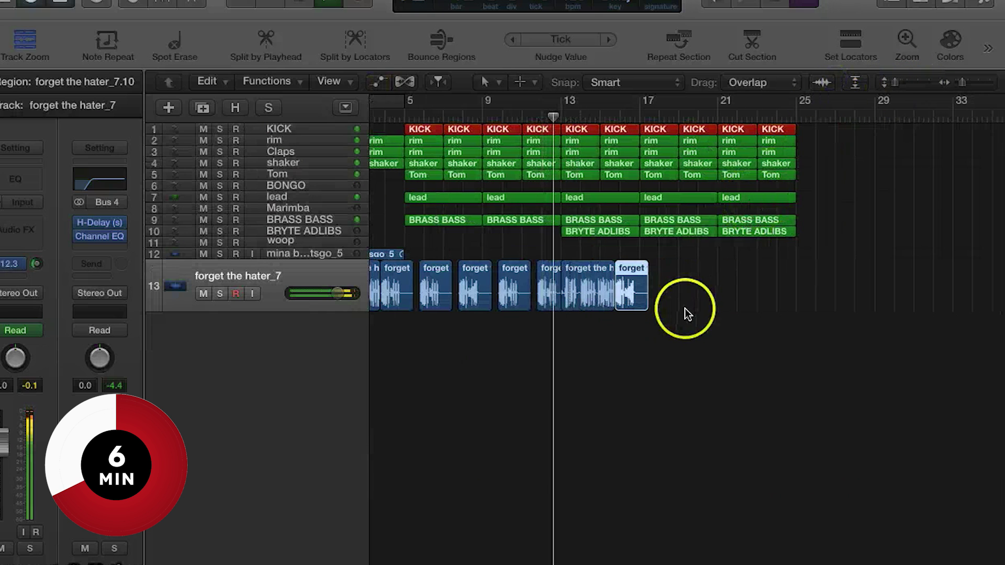
drag(524, 341, 668, 292)
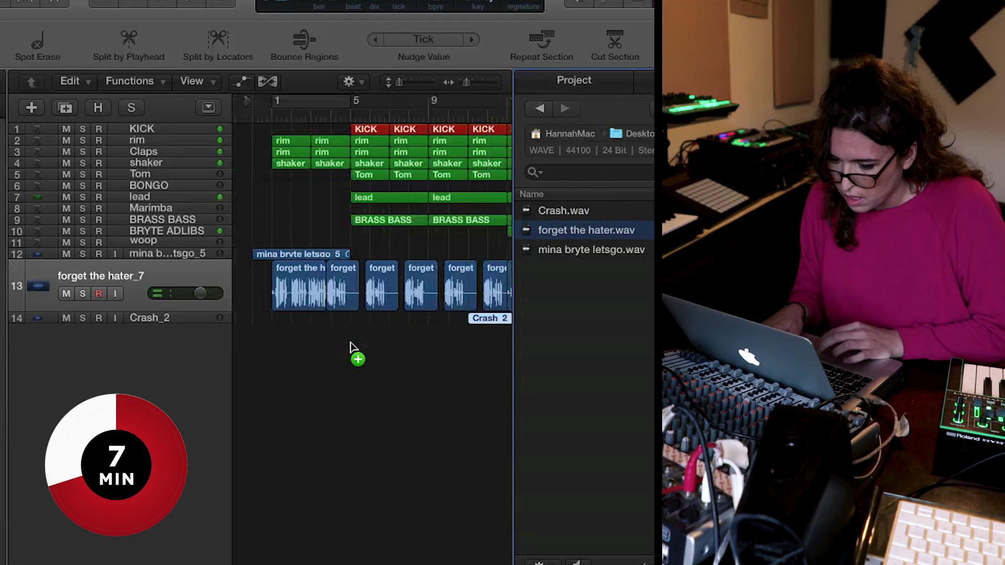
- Move the Crash_2 region to bar 5, play into it from just before, and hide the file browser
drag(481, 318, 280, 323)
scroll(277, 165, up, 3)
click(260, 118)
key(space)
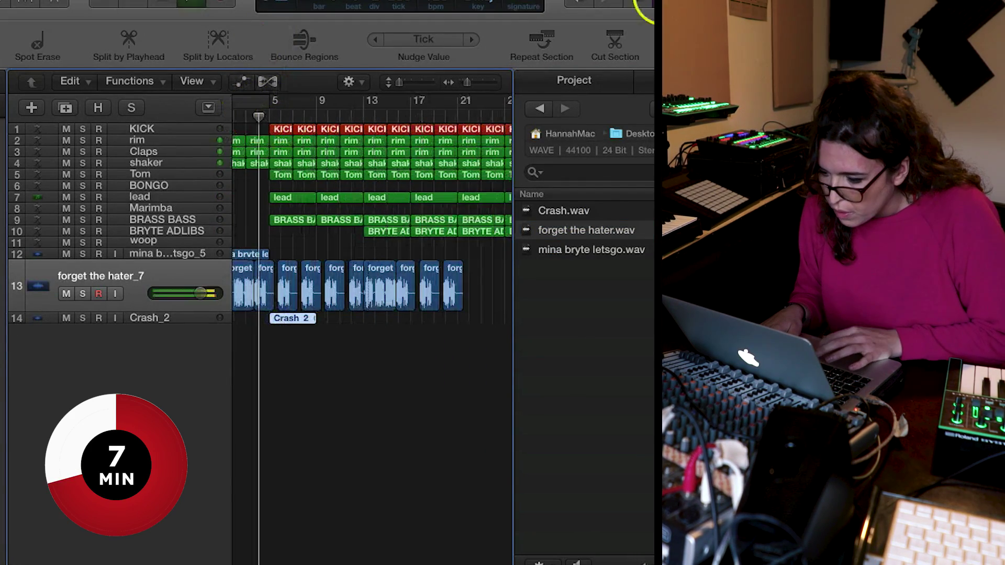
key(f)
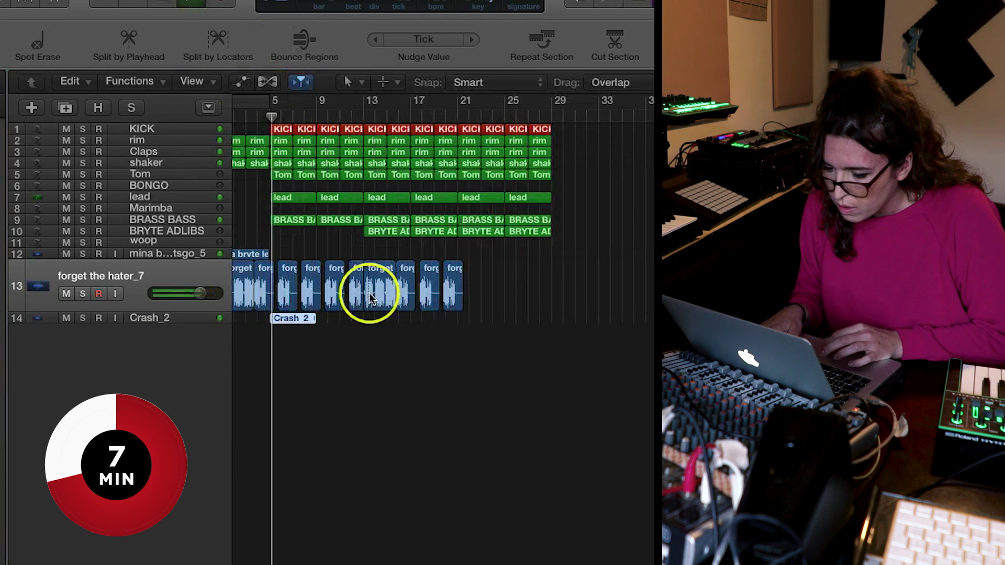
- Copy the crash region on the Crash_2 track to bar 13 and play back from just before it
click(192, 318)
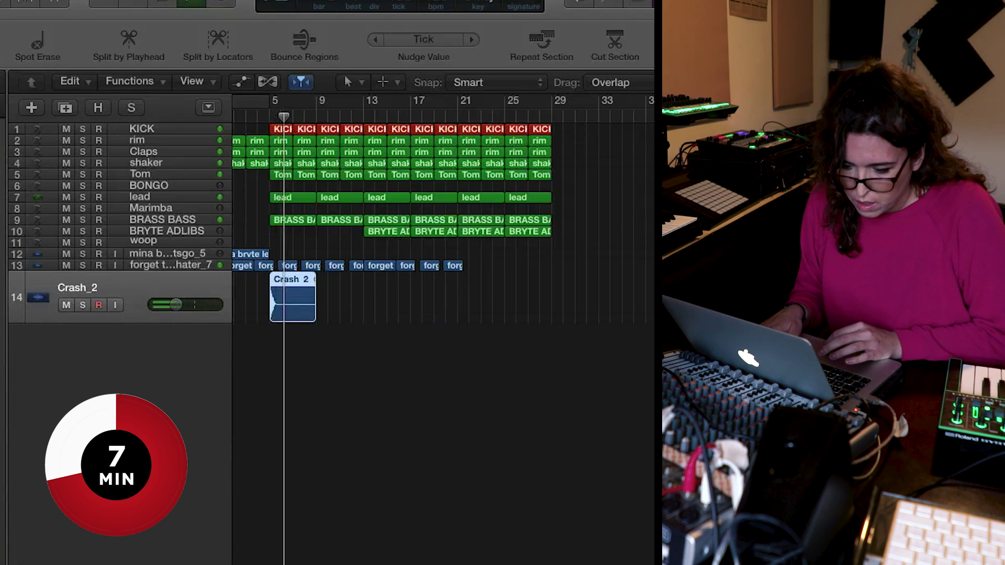
drag(321, 311, 386, 299)
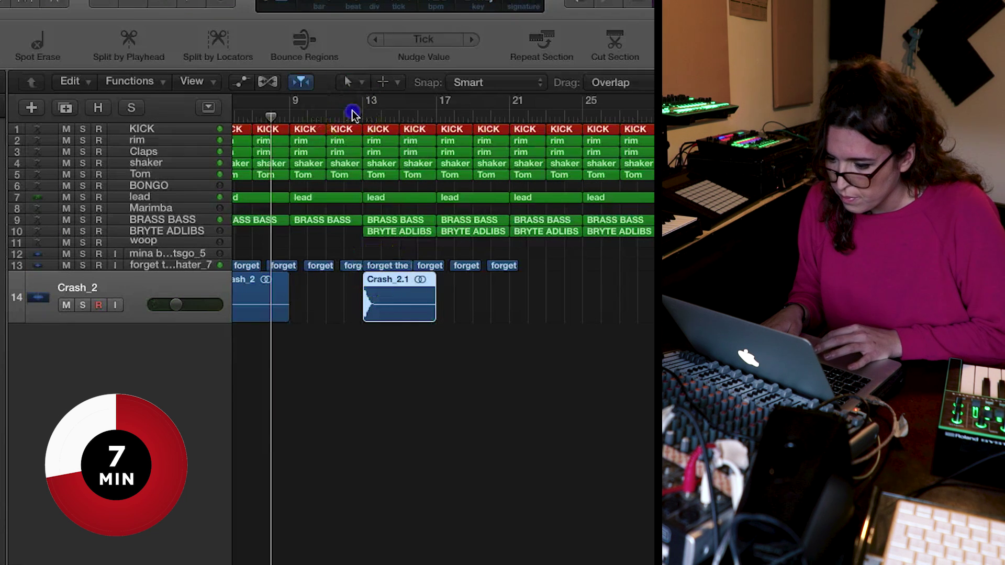
click(351, 112)
key(space)
- Set the cycle range to bars 13 to 17 and move the lead region at bar 13 to the Marimba track
drag(369, 110, 439, 107)
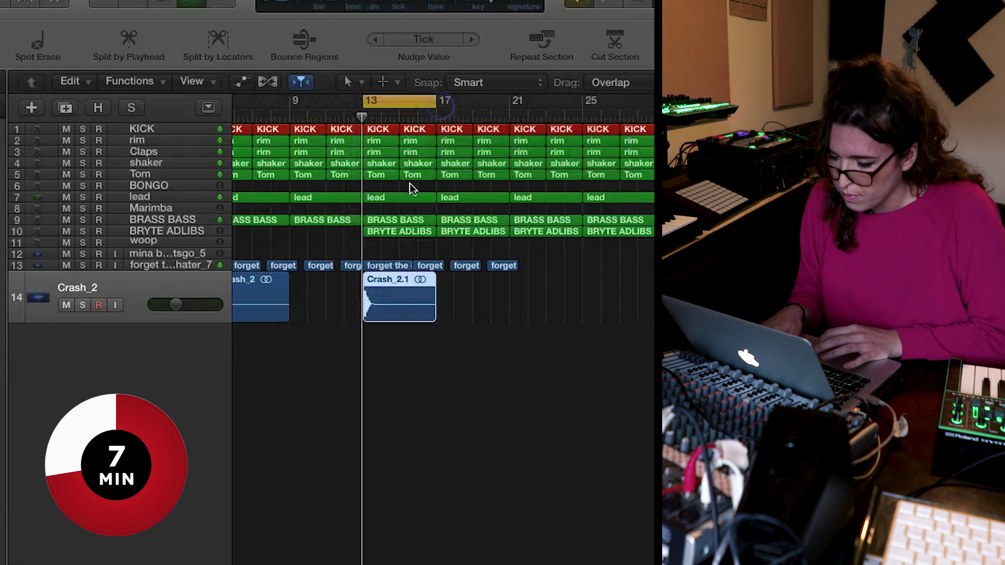
drag(404, 199, 405, 209)
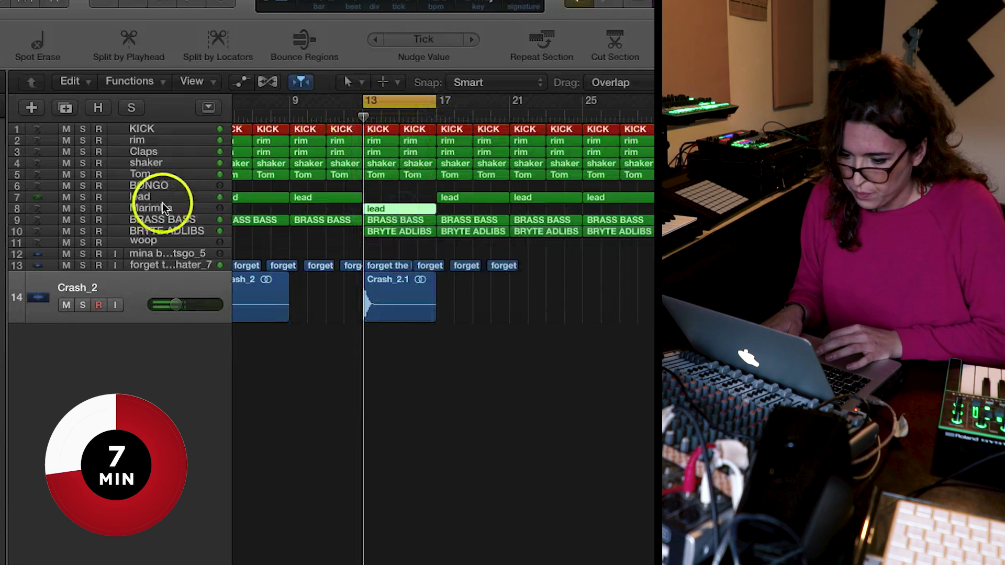
click(162, 208)
click(278, 215)
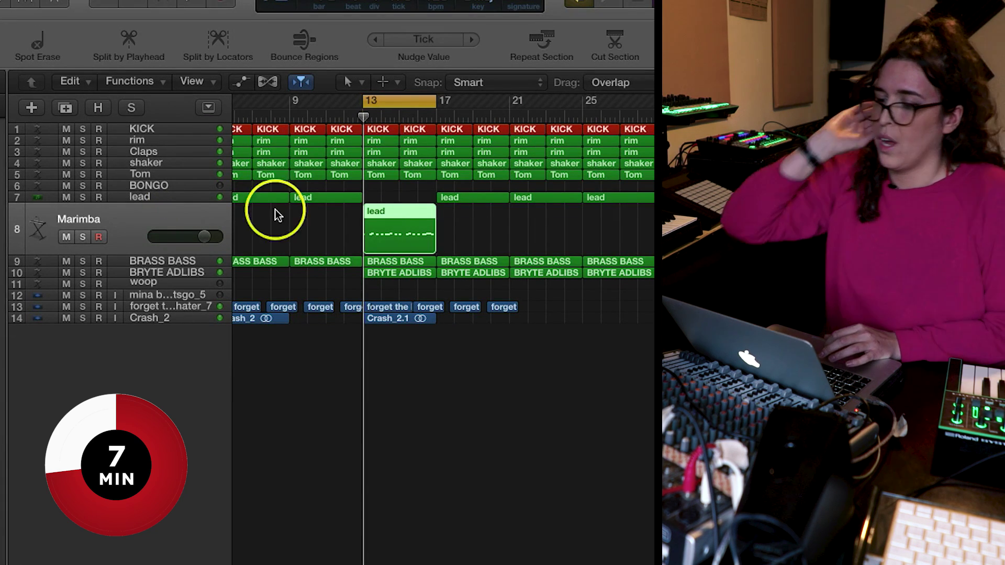
- Open the Marimba region in the Piano Roll and add a B3 note at beat 2 of bar 13
click(406, 225)
double_click(405, 225)
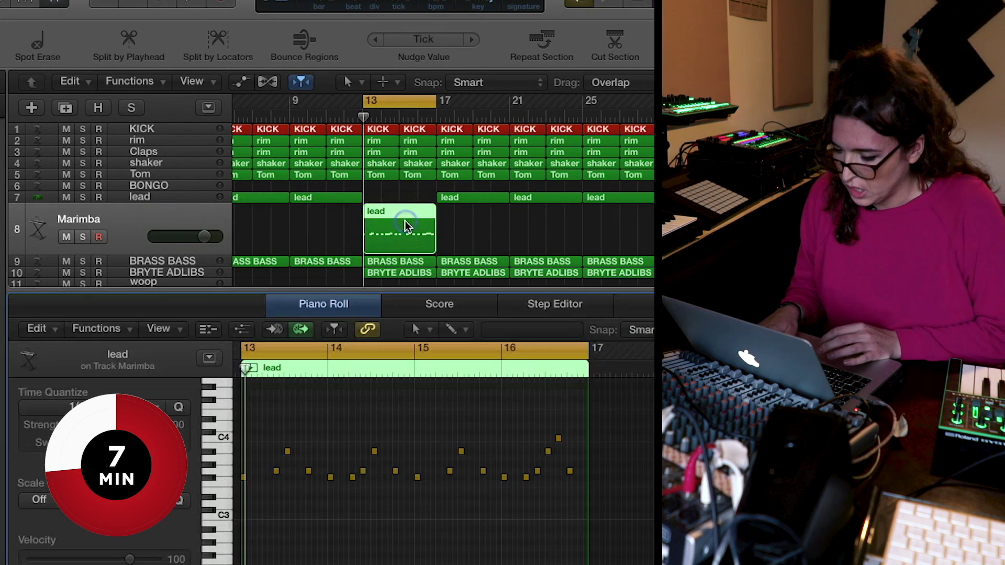
key(space)
key(super+Right)
click(351, 435)
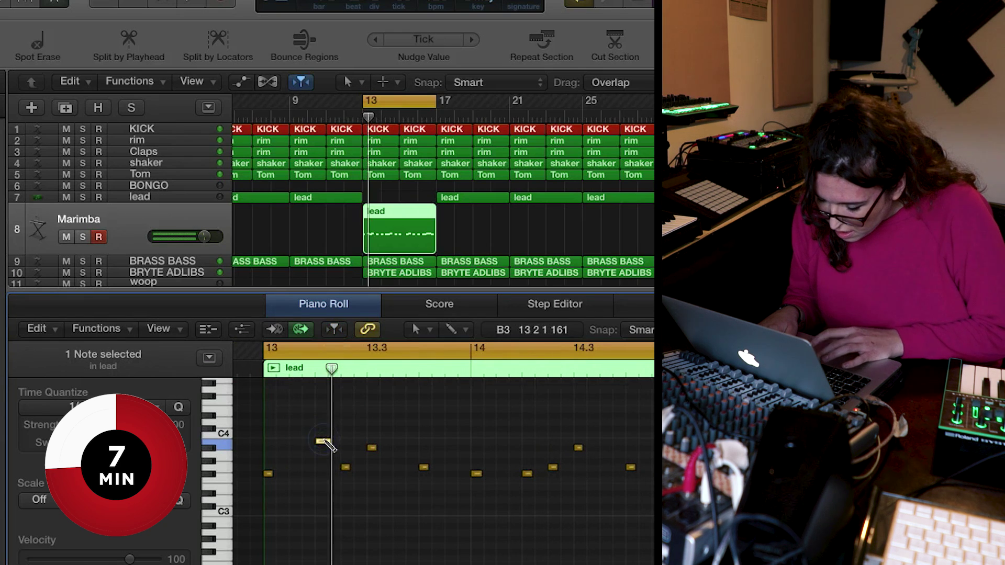
click(327, 444)
- Add a B3 note near beat 2 and a C4 note late in beat 3 of bar 14, checking them in playback
scroll(427, 465, down, 1)
scroll(426, 464, right, 1)
click(470, 461)
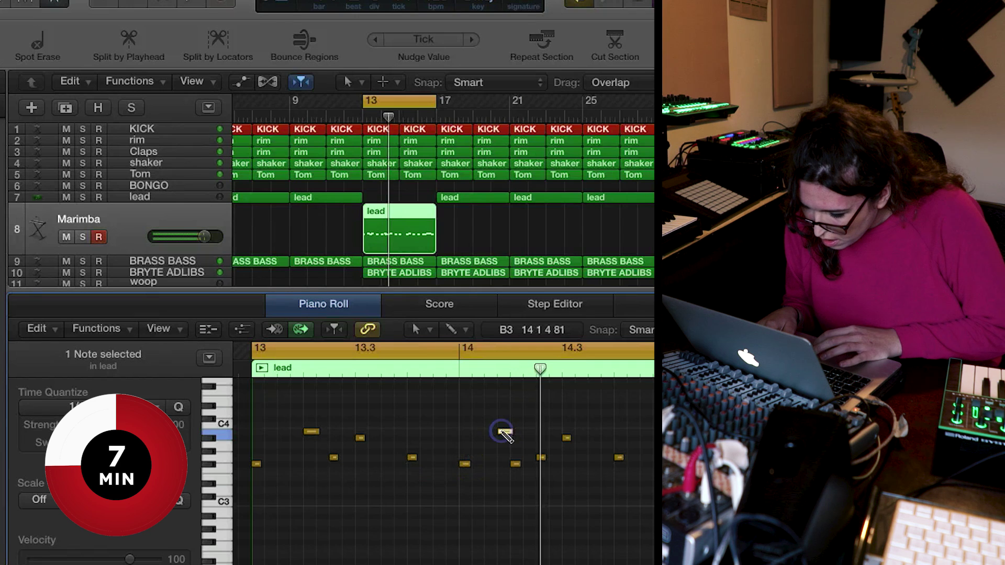
click(494, 456)
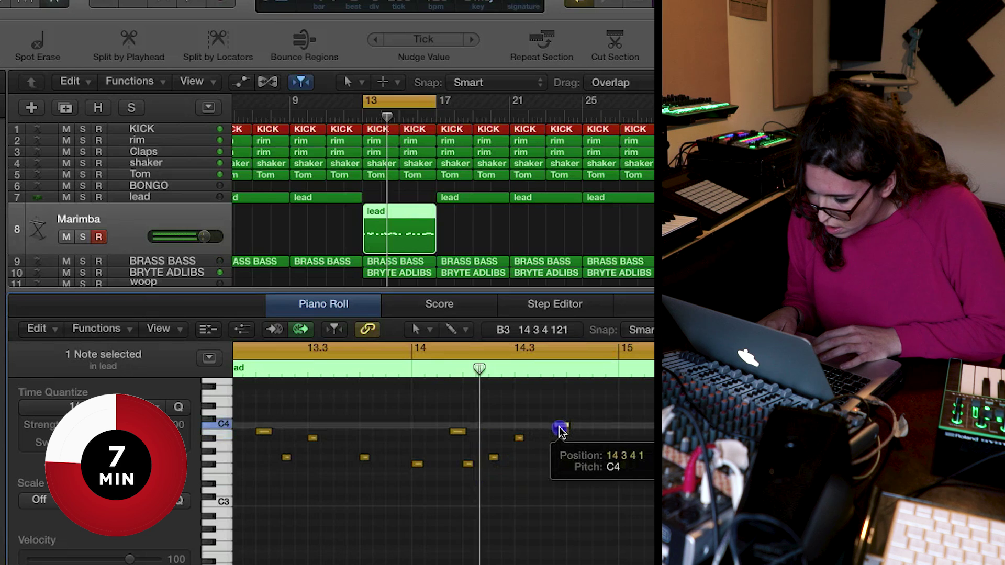
key(space)
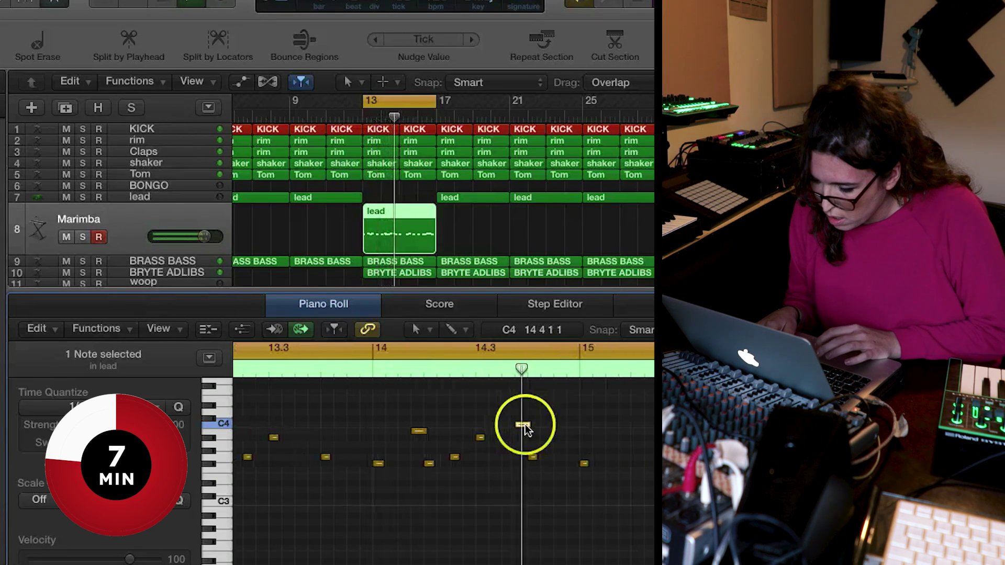
drag(525, 426, 510, 427)
key(space)
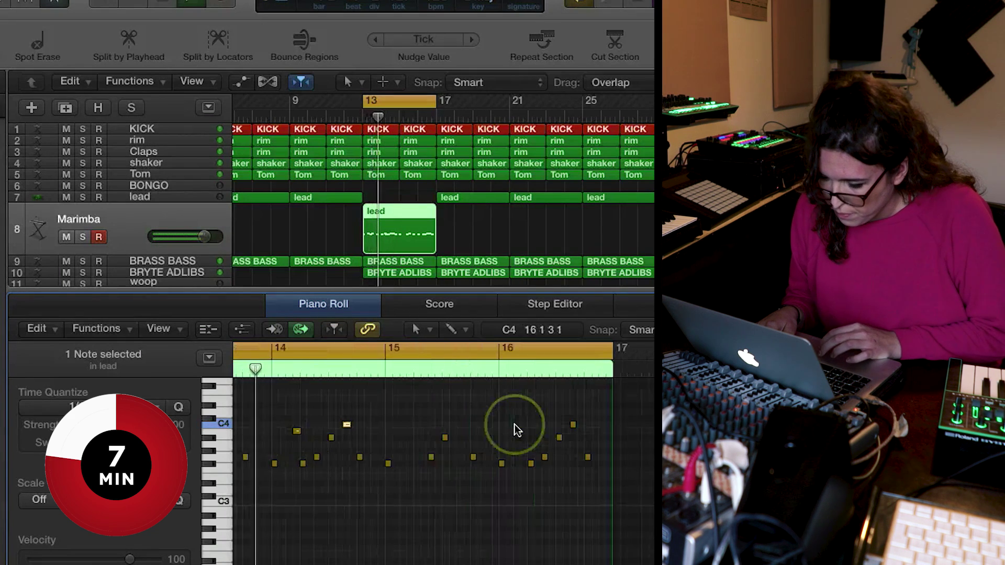
- Add a low note in beat 4 of bar 14 and a B3 near beat 2 of bar 15, and copy the region over bar 17's lead part
drag(470, 461, 455, 476)
key(space)
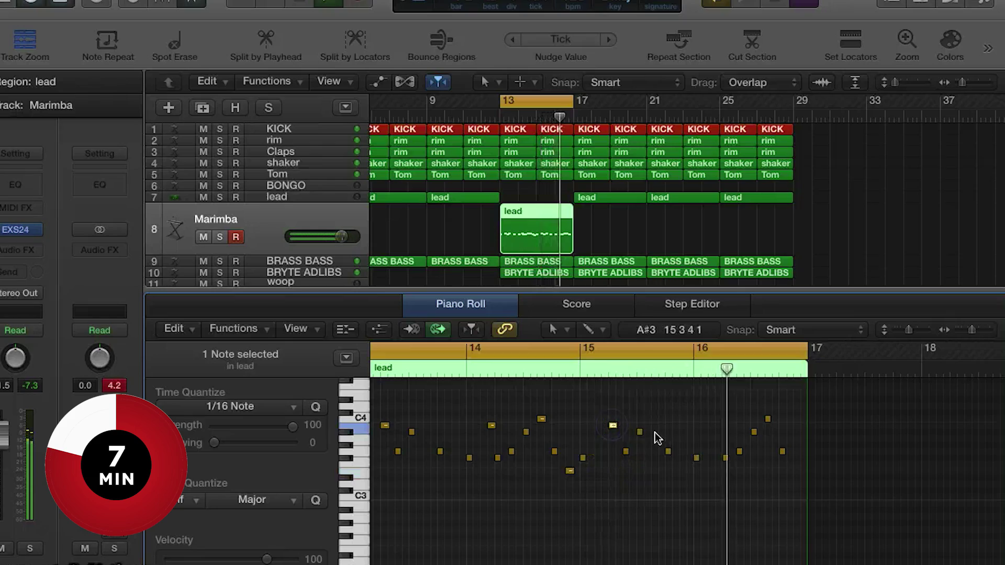
click(666, 437)
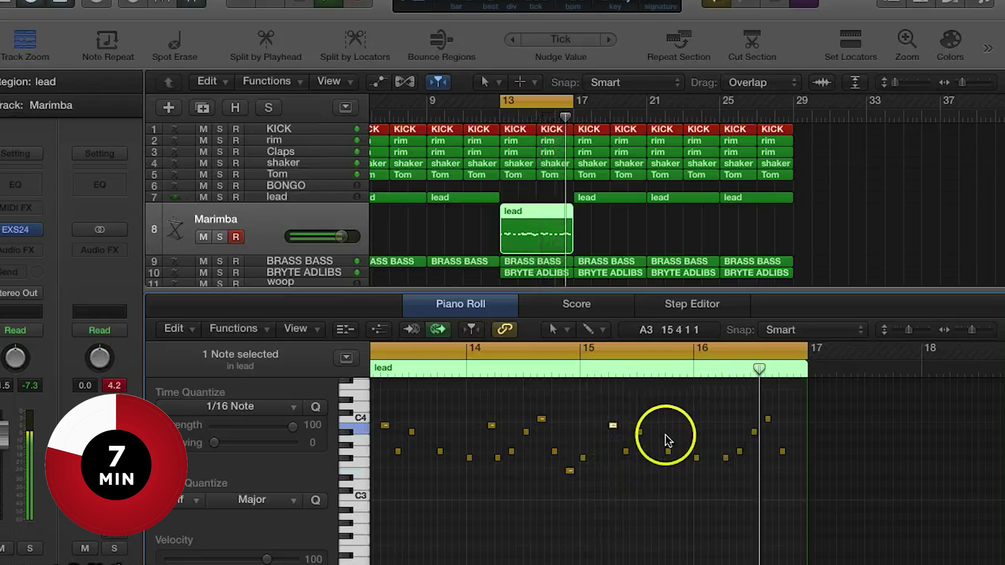
mouse_move(601, 197)
mouse_down()
mouse_move(572, 213)
mouse_move(526, 216)
mouse_move(600, 216)
mouse_up()
- Add sends to Bus 3 and Bus 11 on the Marimba track, adjust their send levels, and close the Piano Roll
click(11, 271)
click(74, 350)
click(20, 279)
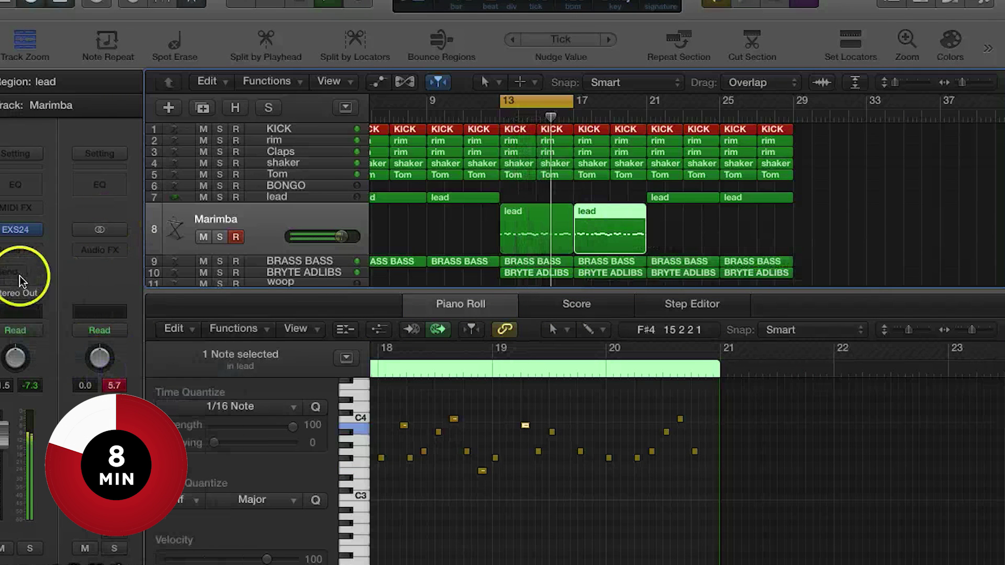
click(19, 272)
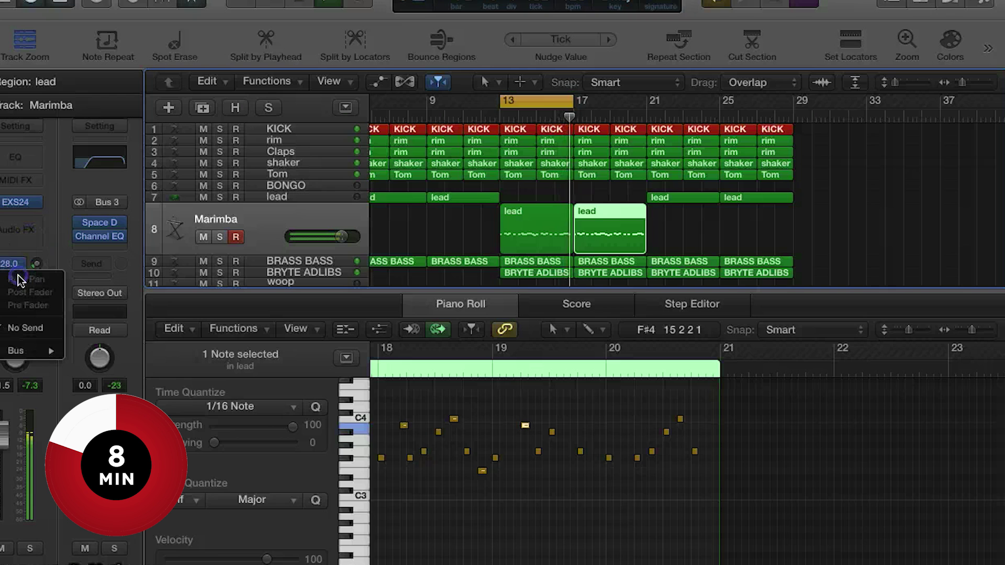
click(31, 350)
click(202, 481)
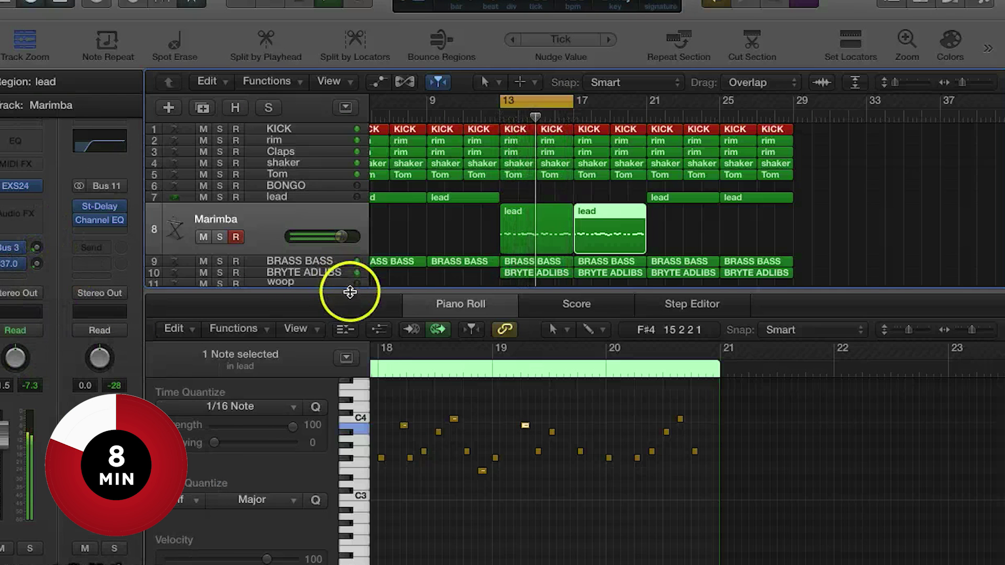
key(e)
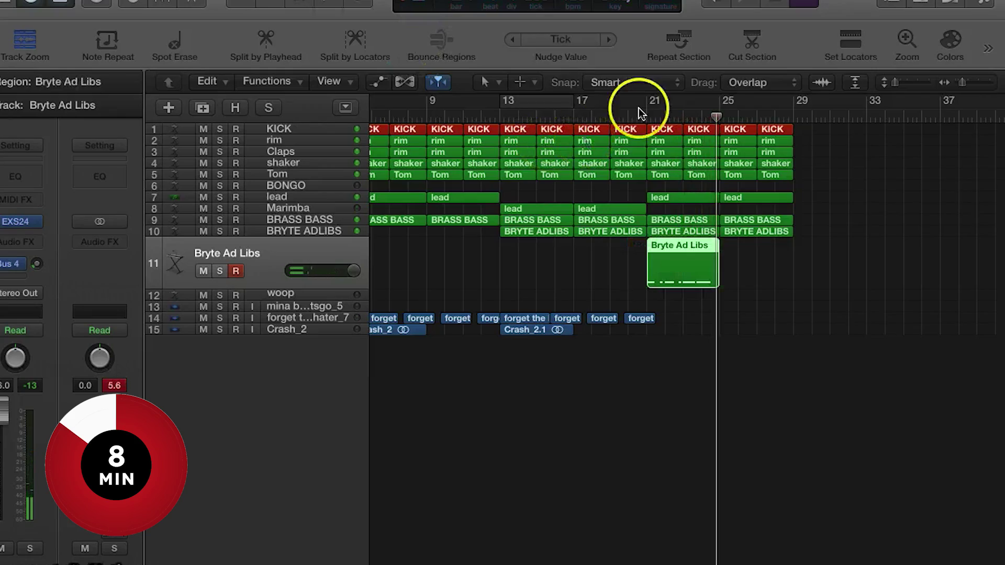
- Cycle bars 21 and 22, move the Bryte Ad Libs region's short bar 21 note half a beat earlier, and trim the region to two bars
drag(639, 112, 676, 105)
click(680, 281)
double_click(680, 283)
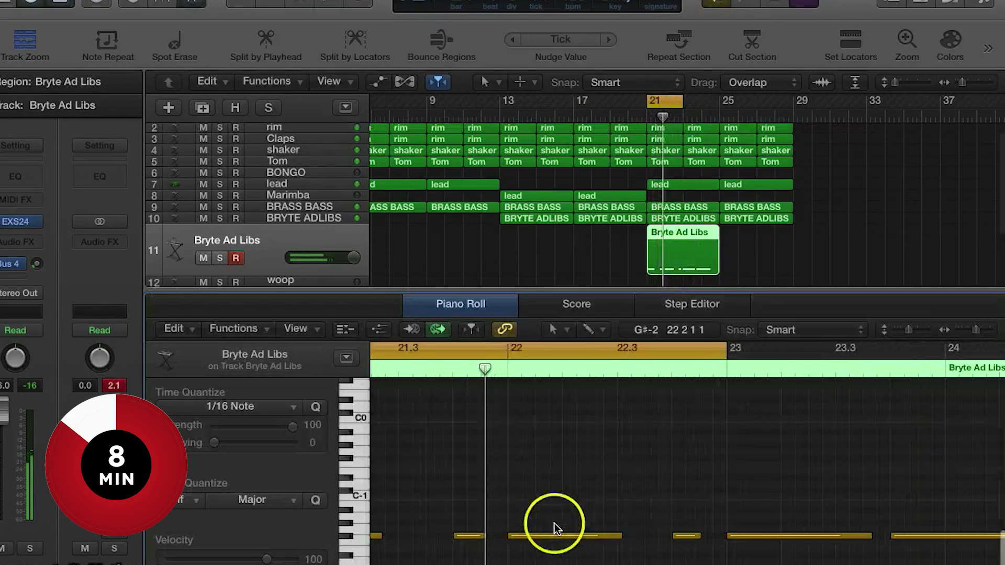
drag(549, 545, 518, 542)
drag(606, 537, 603, 537)
drag(718, 276, 671, 262)
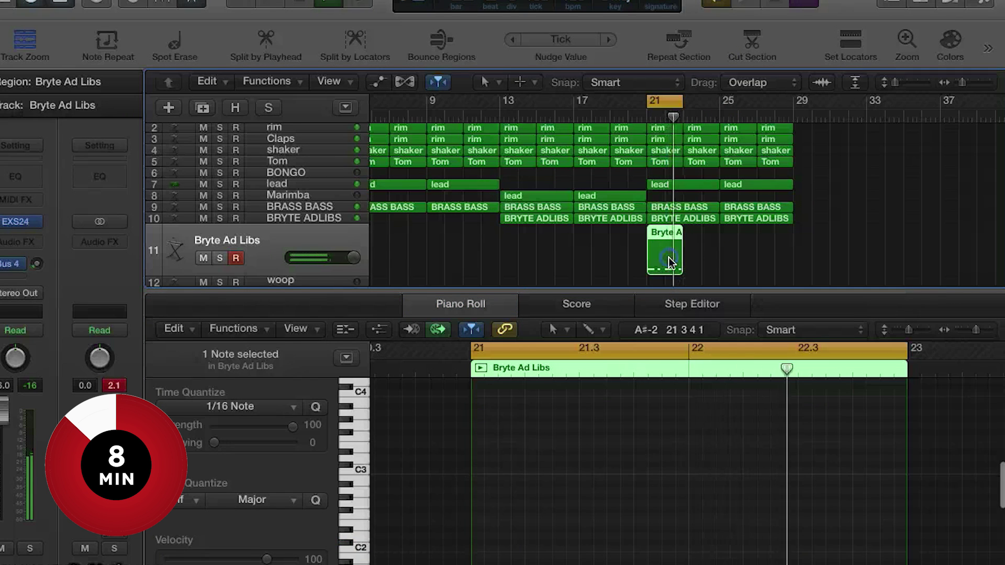
- Select the short note at beat 4 of bar 22 in the Bryte Ad Libs region and close the Piano Roll
double_click(668, 258)
double_click(665, 256)
click(774, 549)
drag(847, 517, 886, 556)
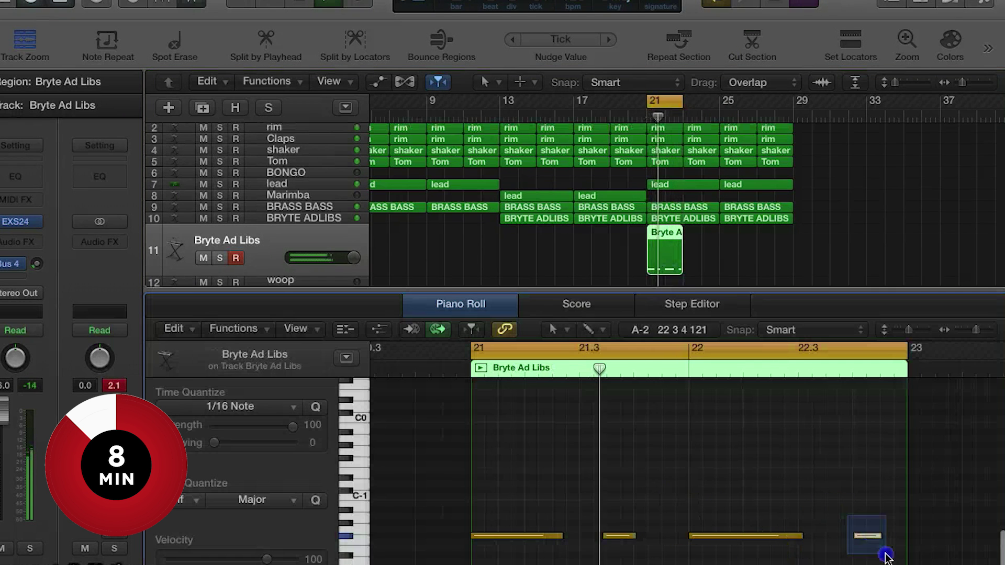
key(e)
- Copy the two-bar Bryte Ad Libs region across bars 23 to 28 and set the track's Bus 4 send to -21.5 dB
drag(664, 276, 735, 269)
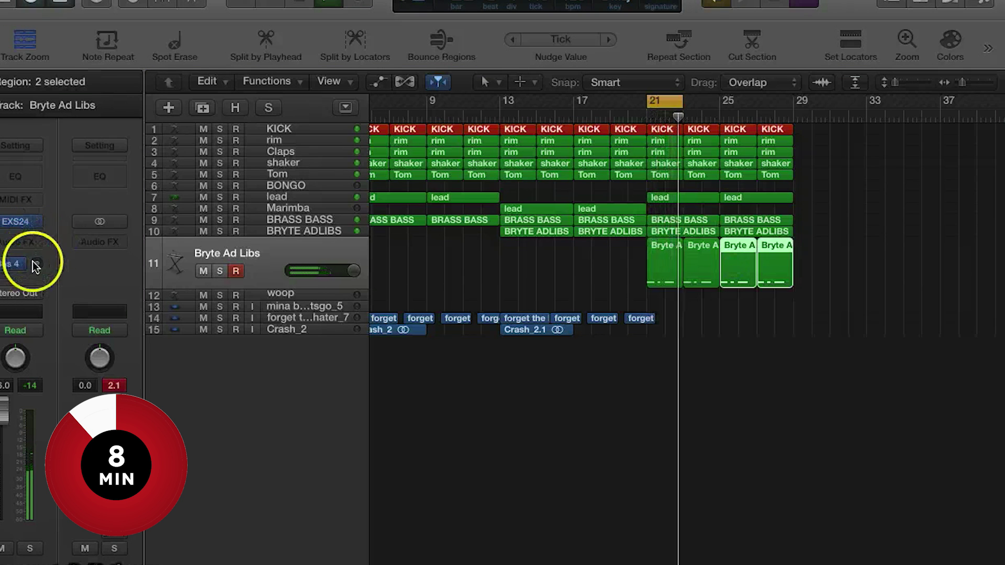
drag(35, 255, 39, 248)
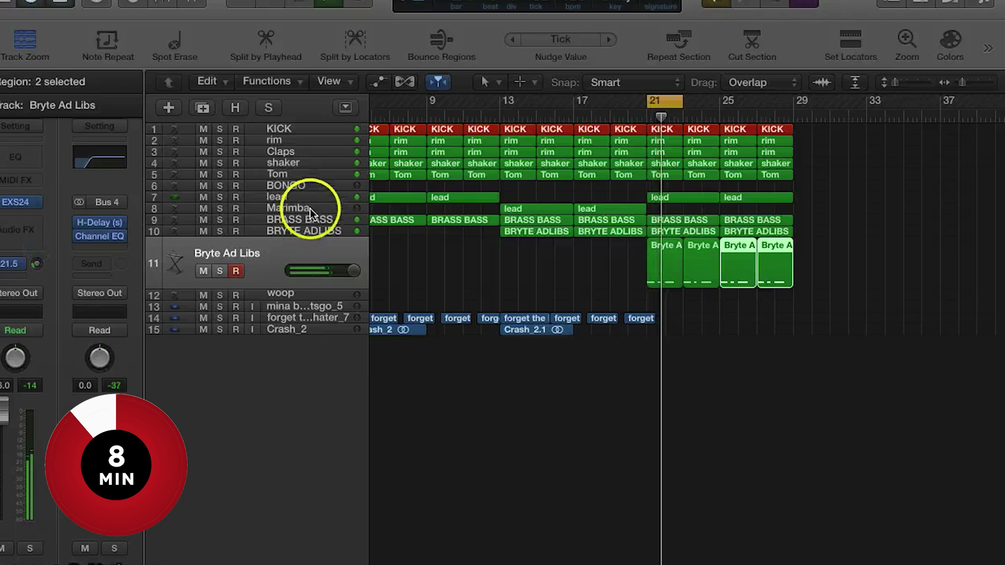
- On the BONGO track, move the second-to-last note in bar 21 slightly later, play it back, and close the Piano Roll
click(321, 187)
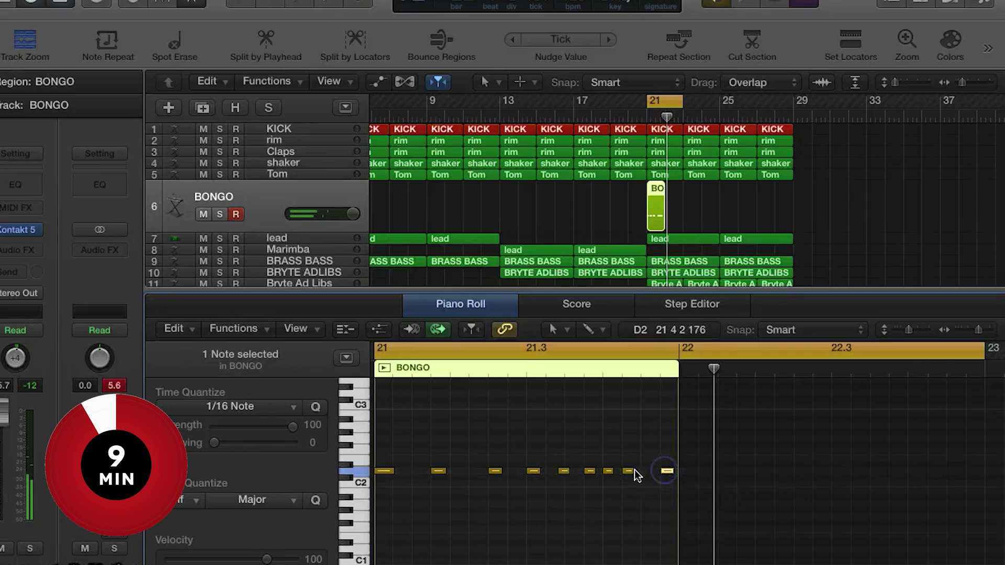
drag(636, 473, 636, 474)
key(space)
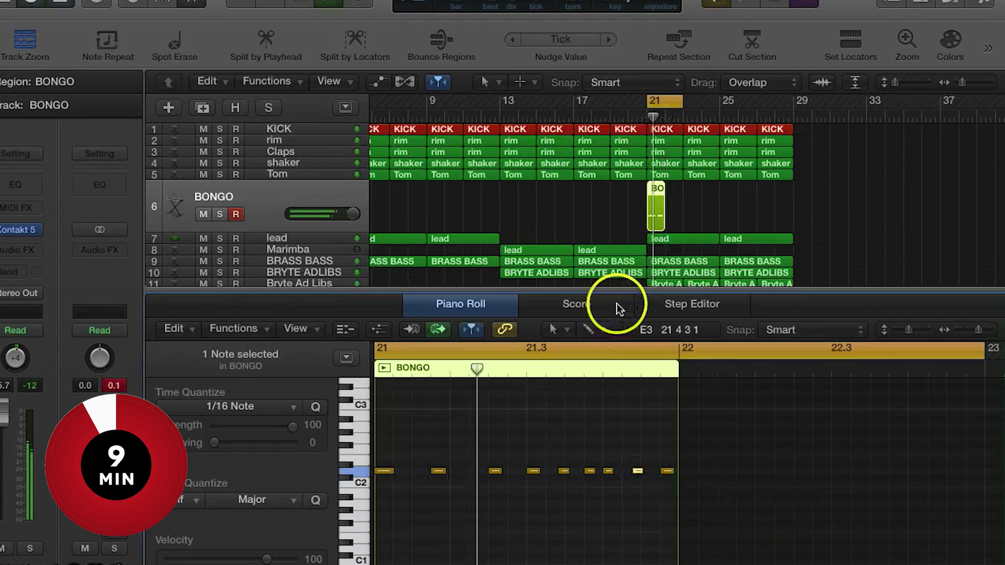
click(627, 290)
- Copy the BONGO region from bar 21 to bars 23, 25 and 27
drag(658, 209, 729, 202)
shift+click(658, 202)
- Add a Bus 3 send to the BONGO track at -25.0 dB and choose another bus for a second send
click(28, 265)
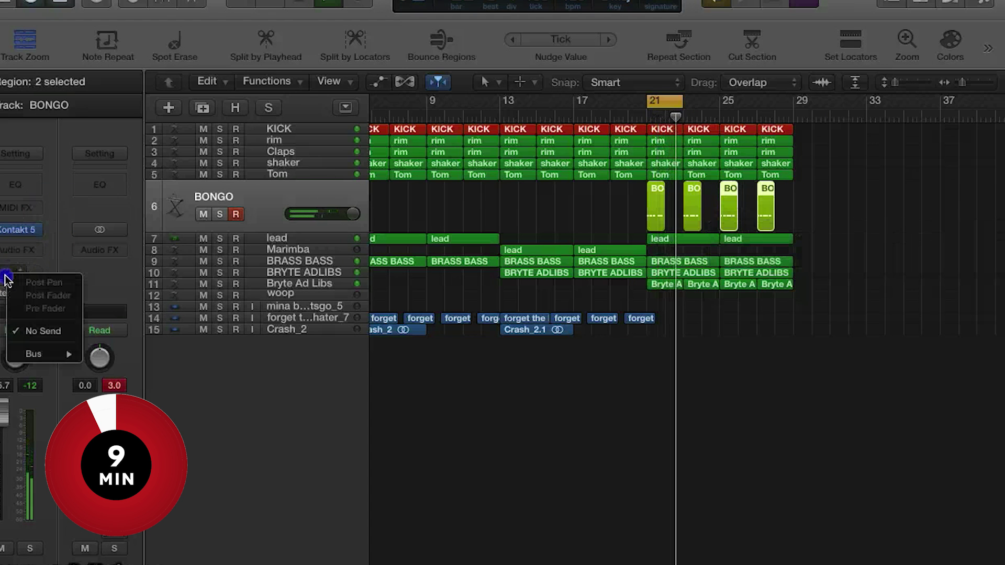
mouse_move(78, 357)
click(122, 379)
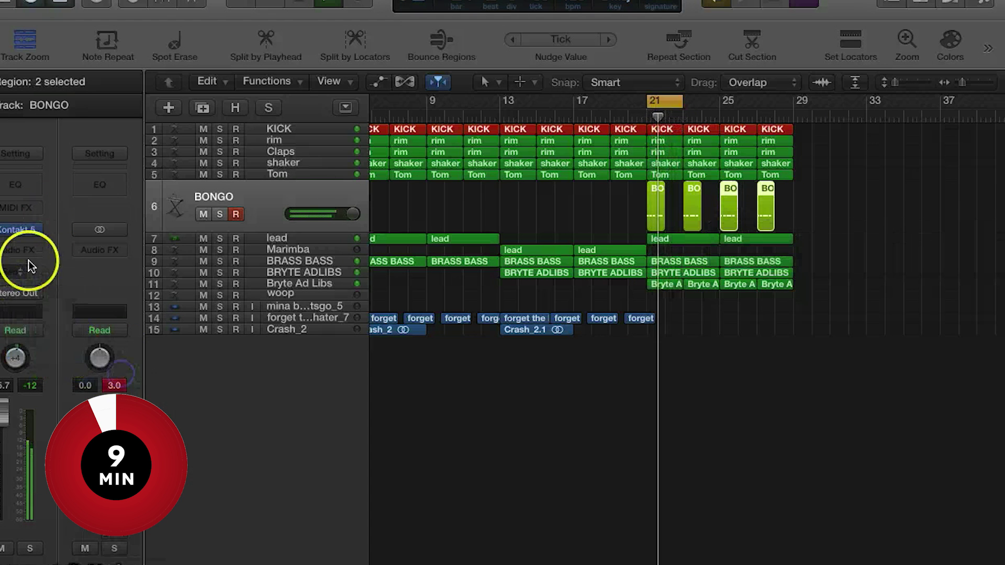
drag(30, 242, 30, 236)
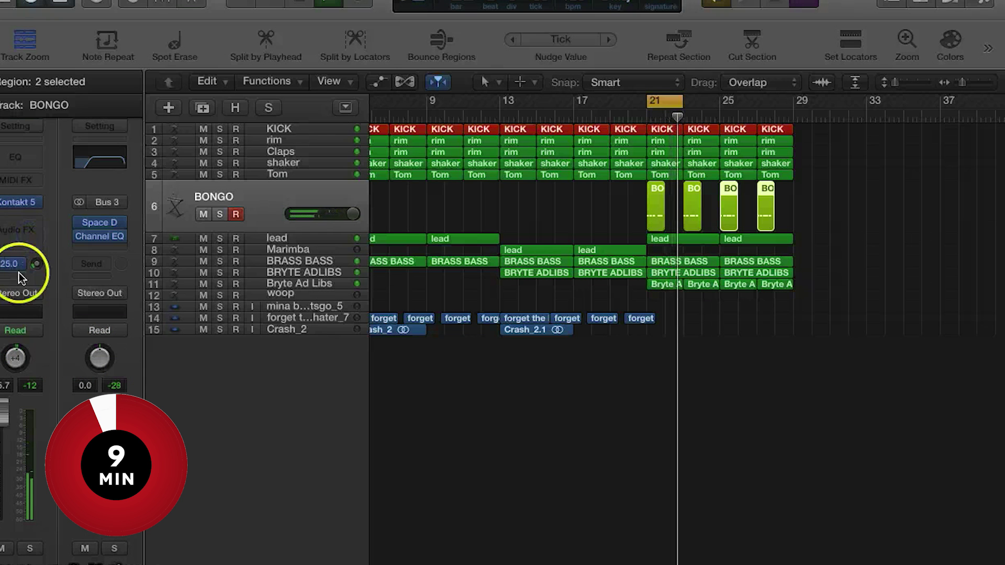
click(50, 351)
click(121, 390)
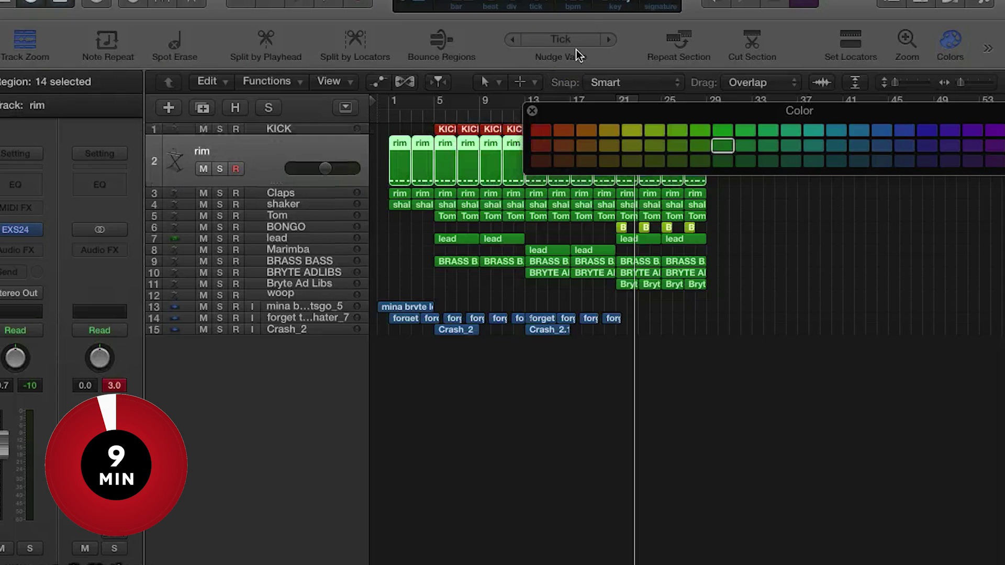
- Color the drum regions in sequence: rim orange-red, Claps orange, shaker yellow and Tom yellow-green
click(563, 129)
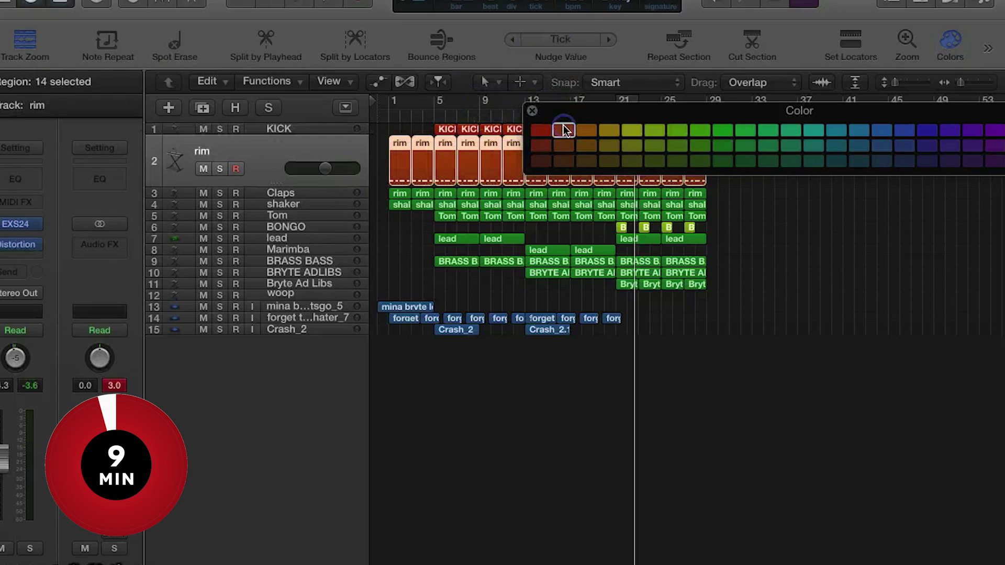
key(Down)
click(584, 129)
key(Down)
click(608, 131)
key(Down)
click(650, 131)
- Color the lead, Marimba, BRASS BASS, BRYTE ADLIBS and Bryte Ad Libs regions in successive shades of green from lime onward
key(Down)
key(Down)
click(670, 129)
key(Down)
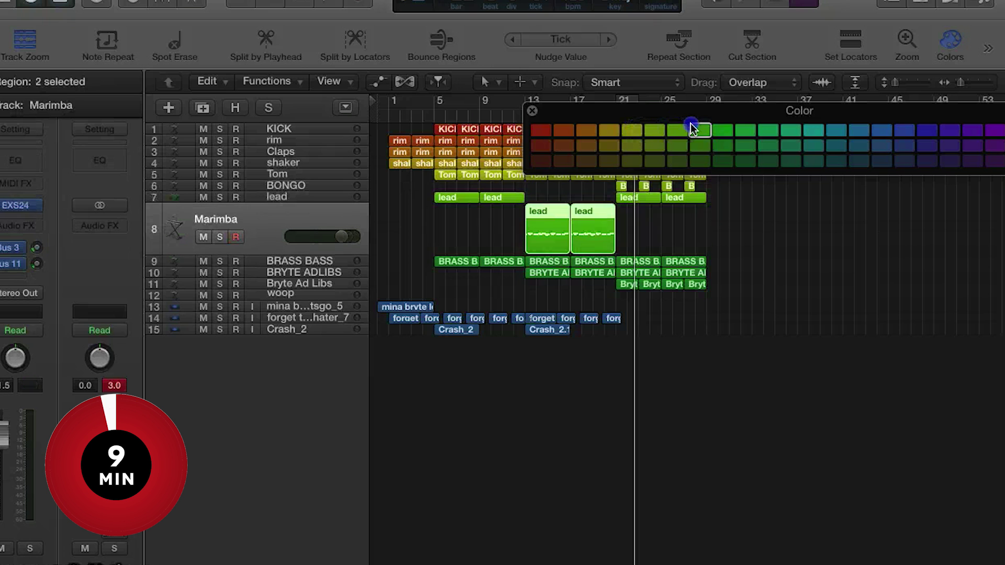
click(697, 130)
key(Down)
click(723, 131)
key(Down)
click(745, 130)
key(Down)
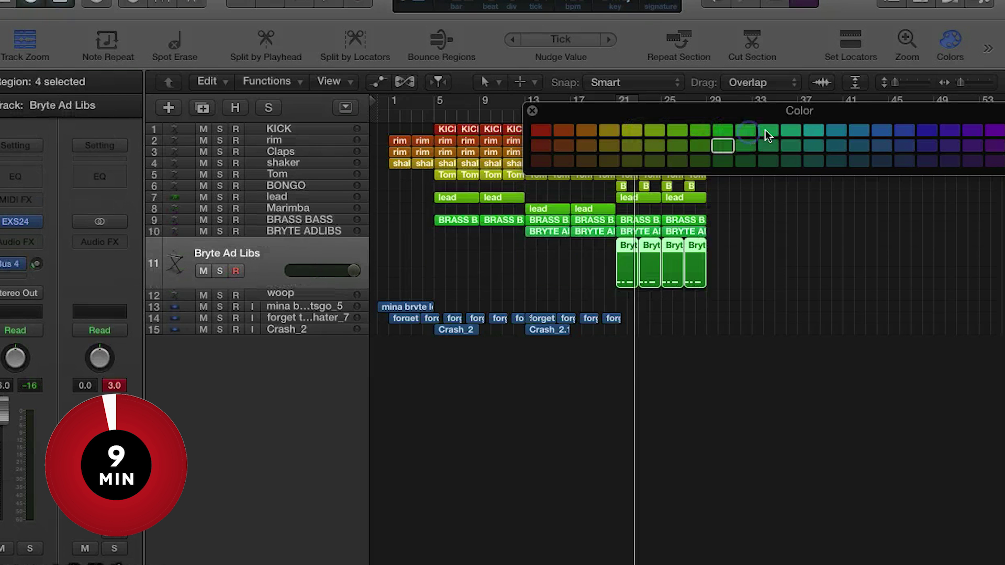
click(768, 130)
- Color the mina vocal teal, the forget vocal regions blue-teal and the Crash_2 regions blue, and close the color palette
key(Down)
click(789, 130)
key(Down)
key(Down)
click(836, 131)
key(Down)
click(859, 130)
click(532, 111)
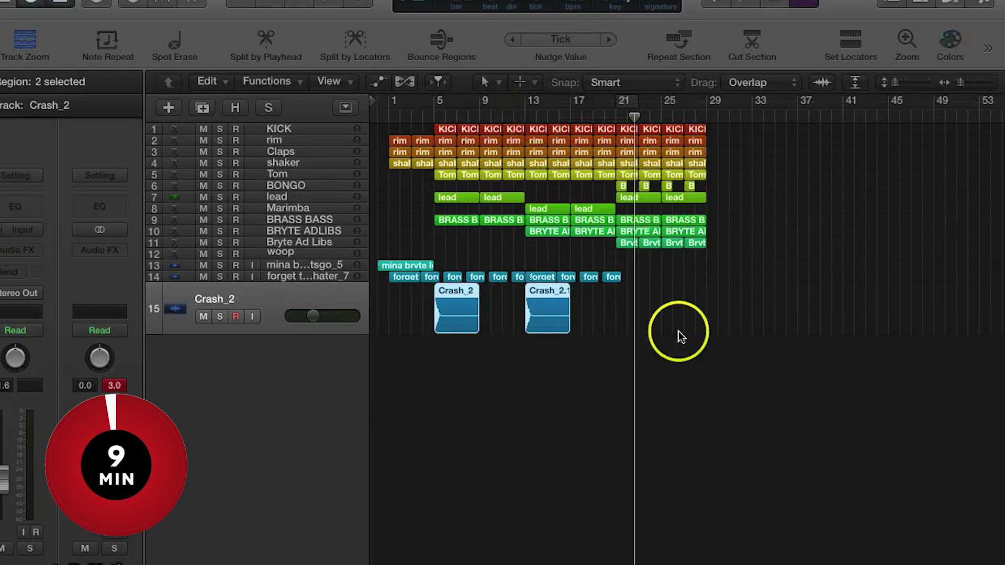
click(695, 373)
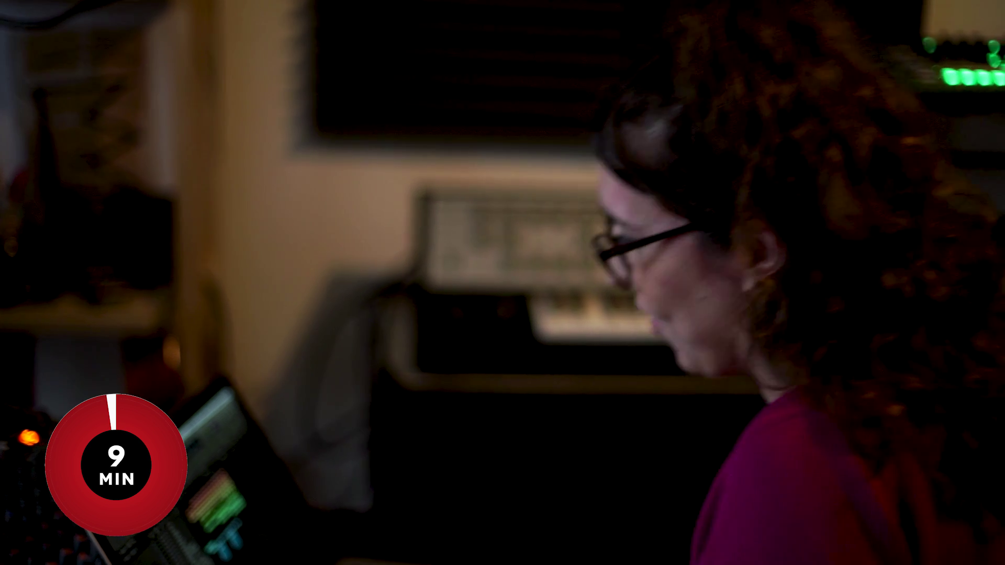